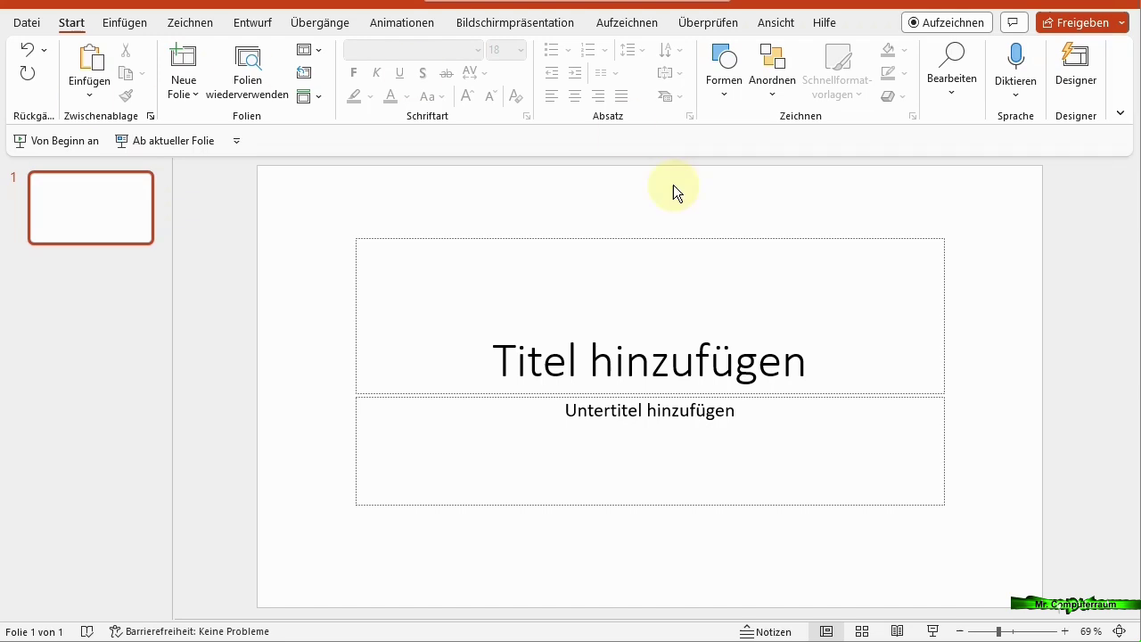
Apply the blank 'Leer' layout to slide 1, removing its title and subtitle placeholders.
{"action": "left_click", "coordinate": [302, 48]}
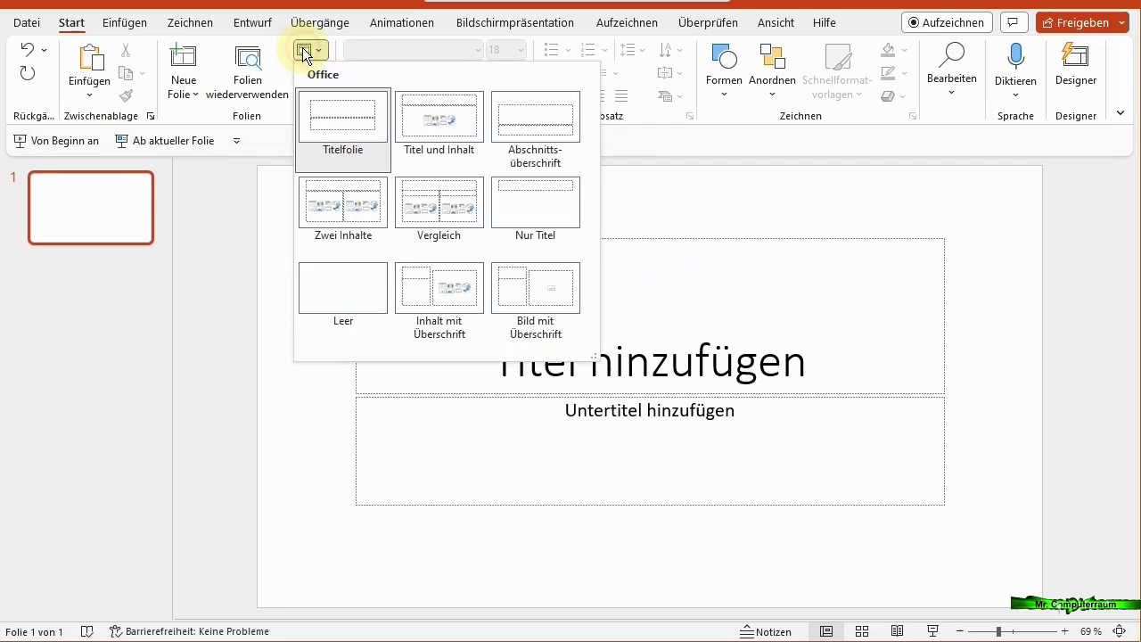
{"action": "left_click", "coordinate": [338, 283]}
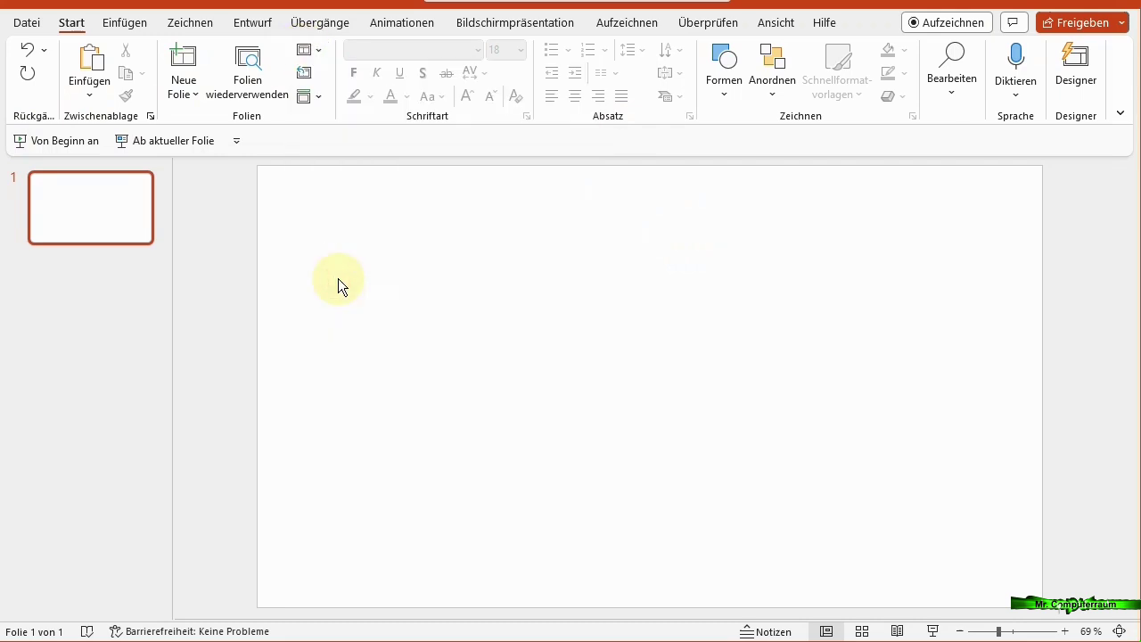
{"action": "left_click", "coordinate": [301, 57]}
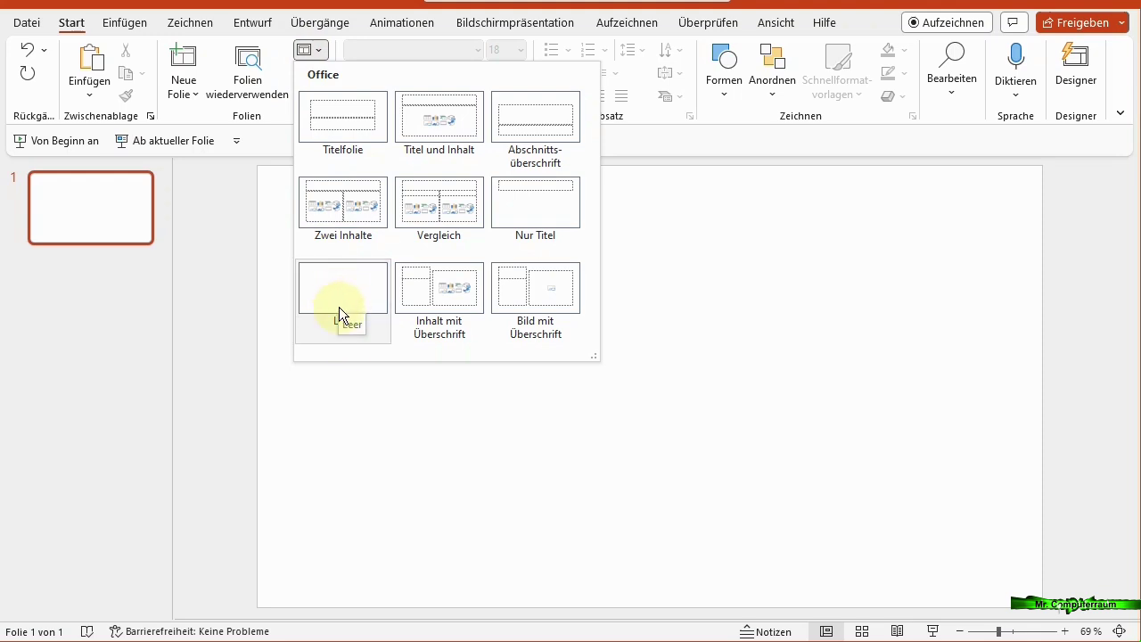
{"action": "left_click", "coordinate": [310, 296]}
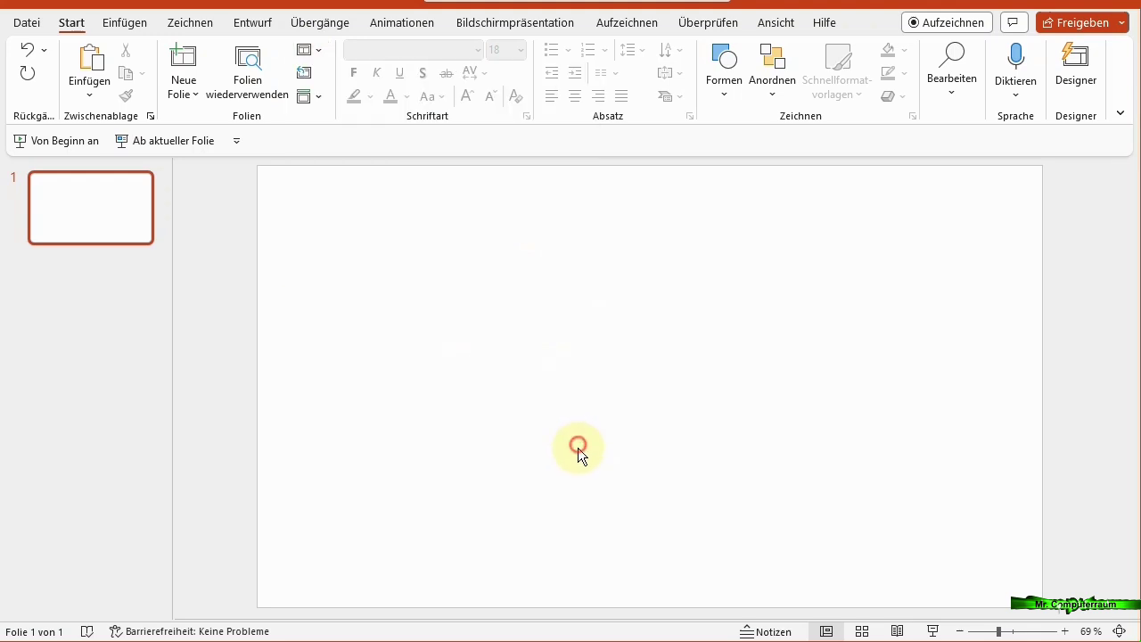
Draw a rectangle from Einfügen > Formen near the centre of the blank slide.
{"action": "left_click", "coordinate": [124, 23]}
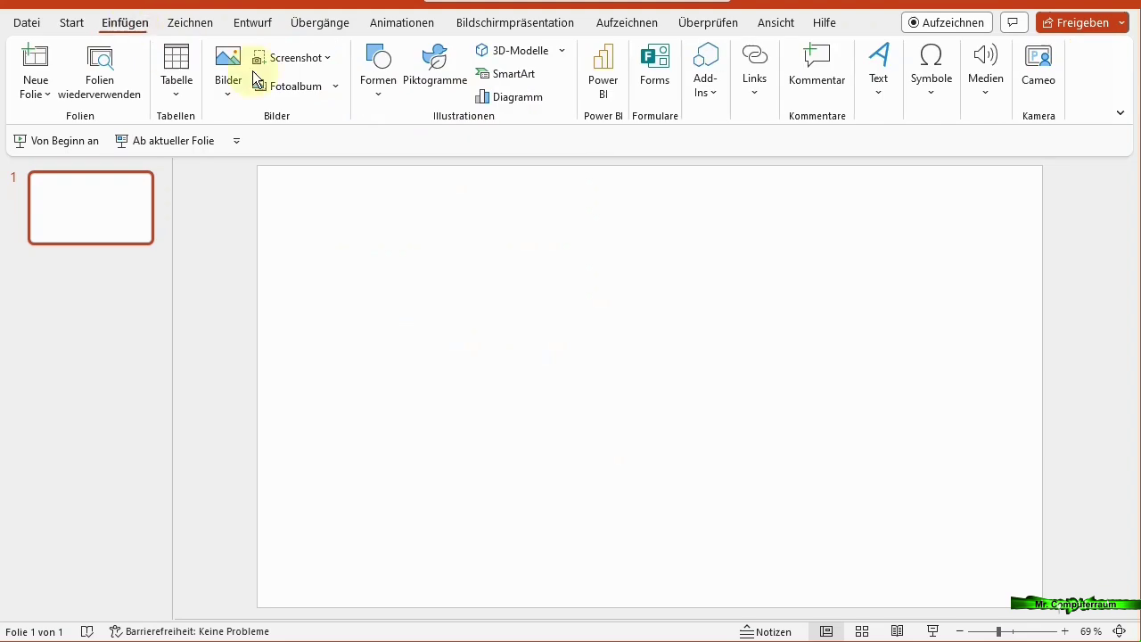
{"action": "left_click", "coordinate": [378, 67]}
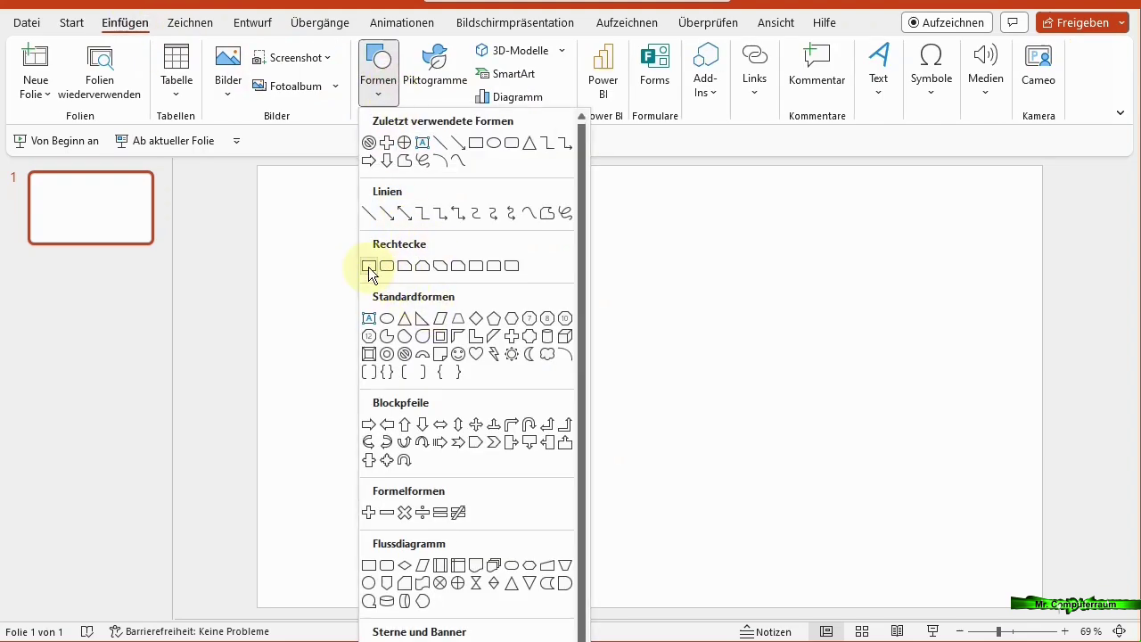
{"action": "left_click", "coordinate": [493, 143]}
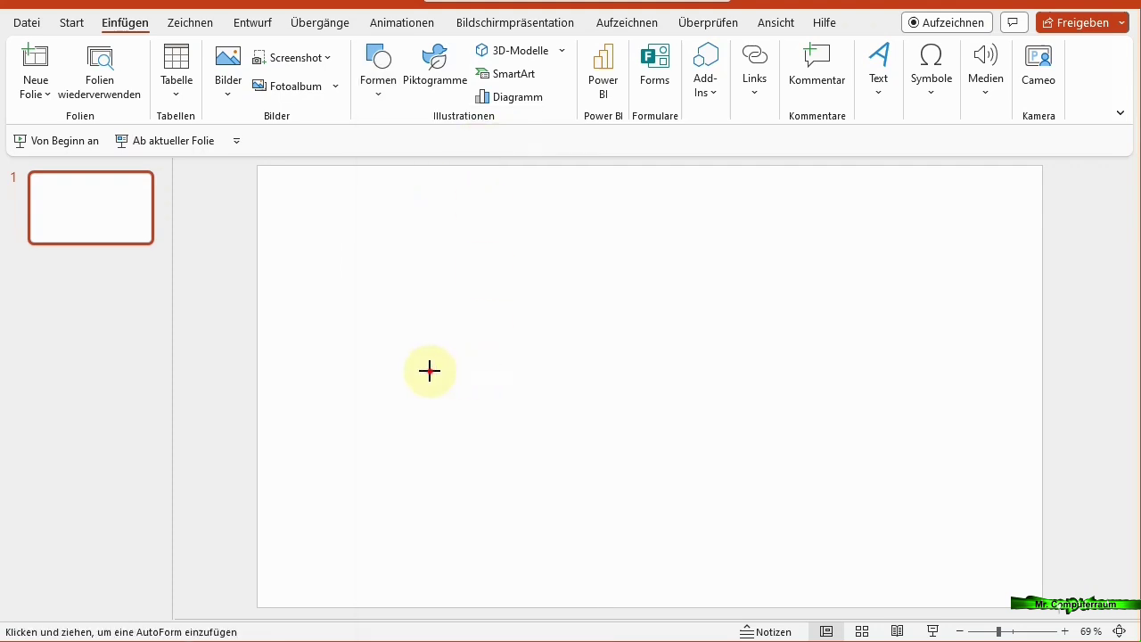
{"action": "left_click_drag", "start_coordinate": [430, 371], "coordinate": [628, 469]}
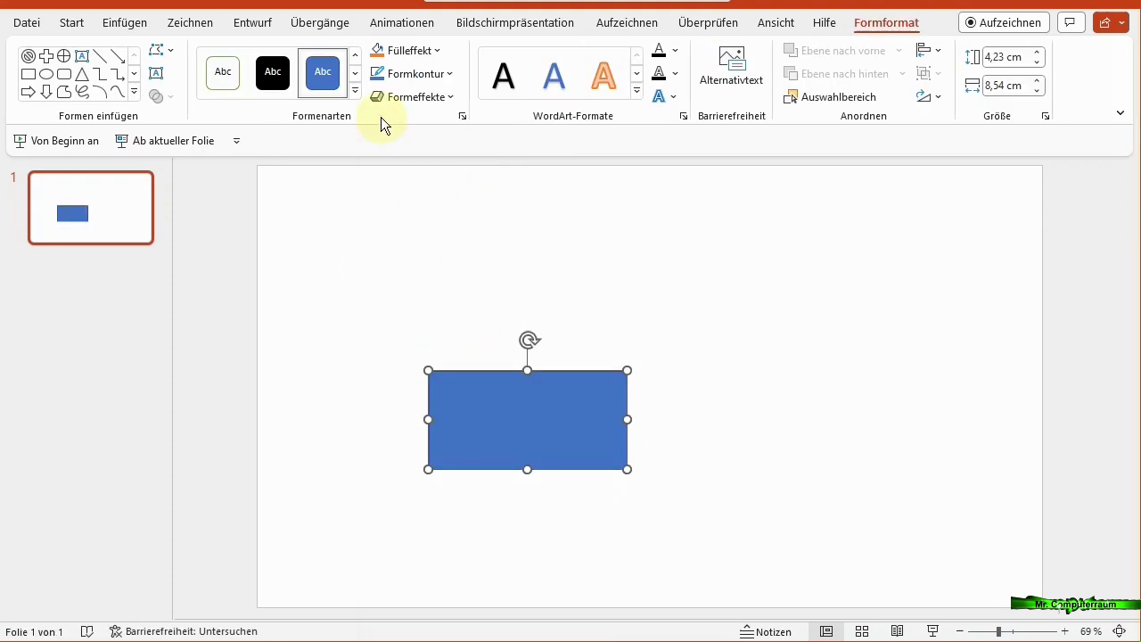
Draw a circle over the left end of the rectangle.
{"action": "left_click", "coordinate": [139, 23]}
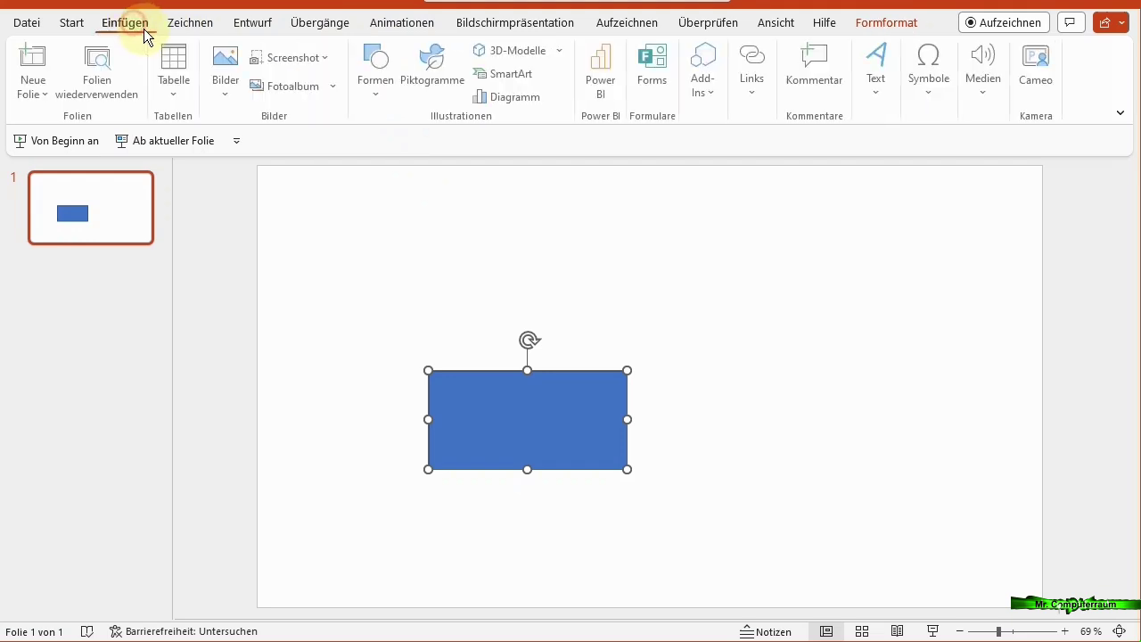
{"action": "left_click", "coordinate": [385, 73]}
{"action": "left_click", "coordinate": [493, 143]}
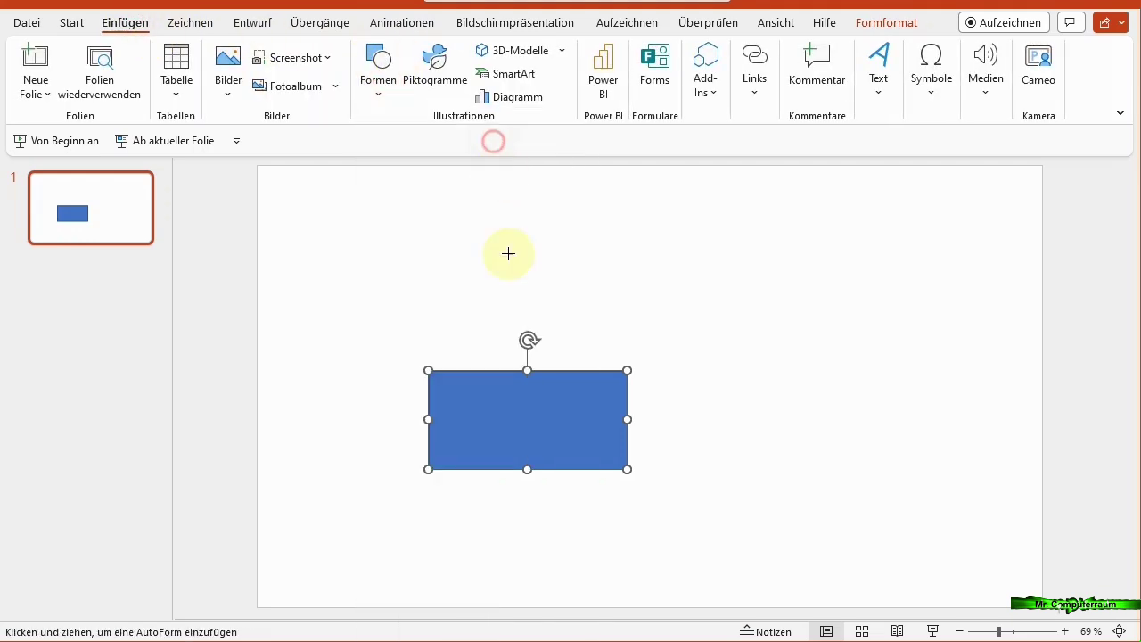
{"action": "left_click_drag", "start_coordinate": [367, 356], "coordinate": [481, 470]}
Duplicate the circle three times along the rectangle's top, then select all cloud shapes.
{"action": "key", "text": "ctrl+d"}
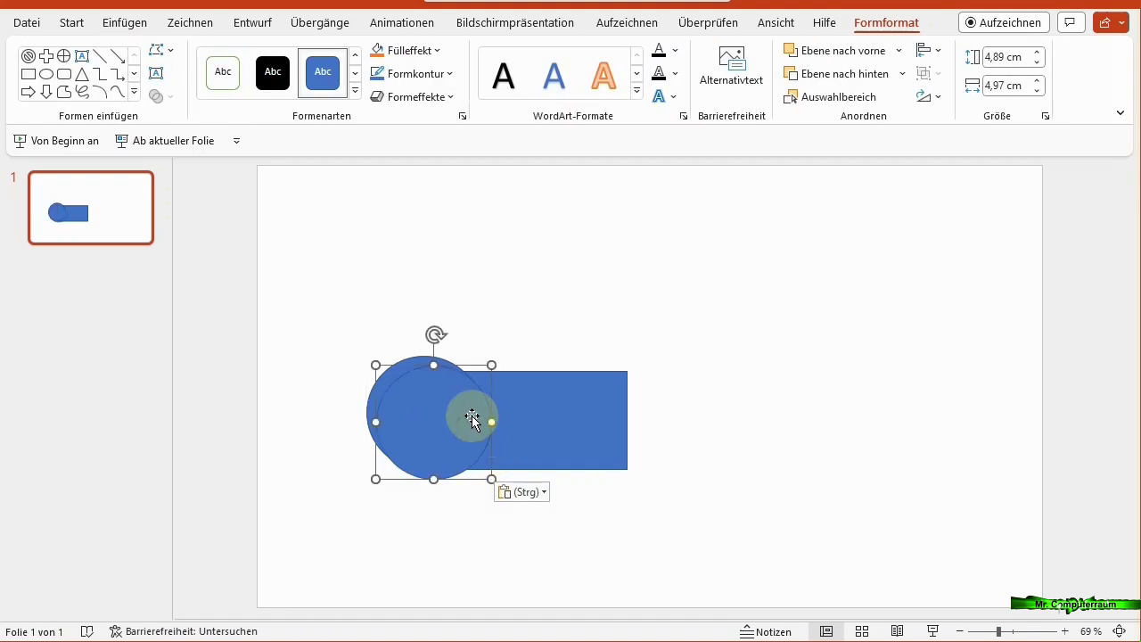
{"action": "left_click_drag", "start_coordinate": [473, 419], "coordinate": [521, 368]}
{"action": "left_click_drag", "start_coordinate": [539, 313], "coordinate": [554, 298]}
{"action": "key", "text": "ctrl+v"}
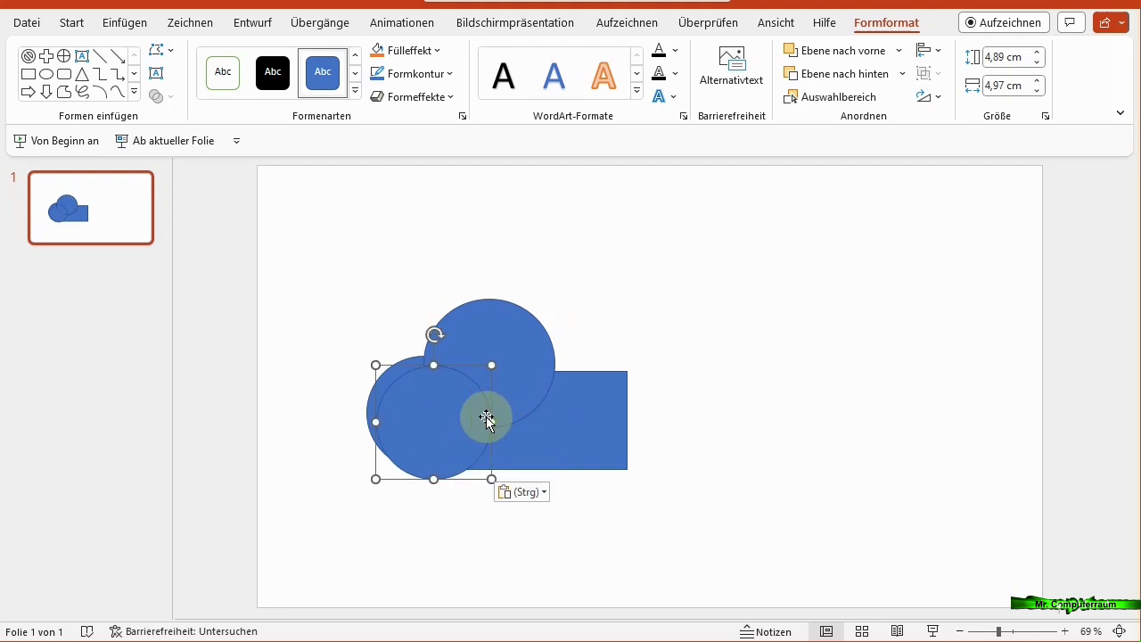
{"action": "left_click_drag", "start_coordinate": [487, 419], "coordinate": [605, 388]}
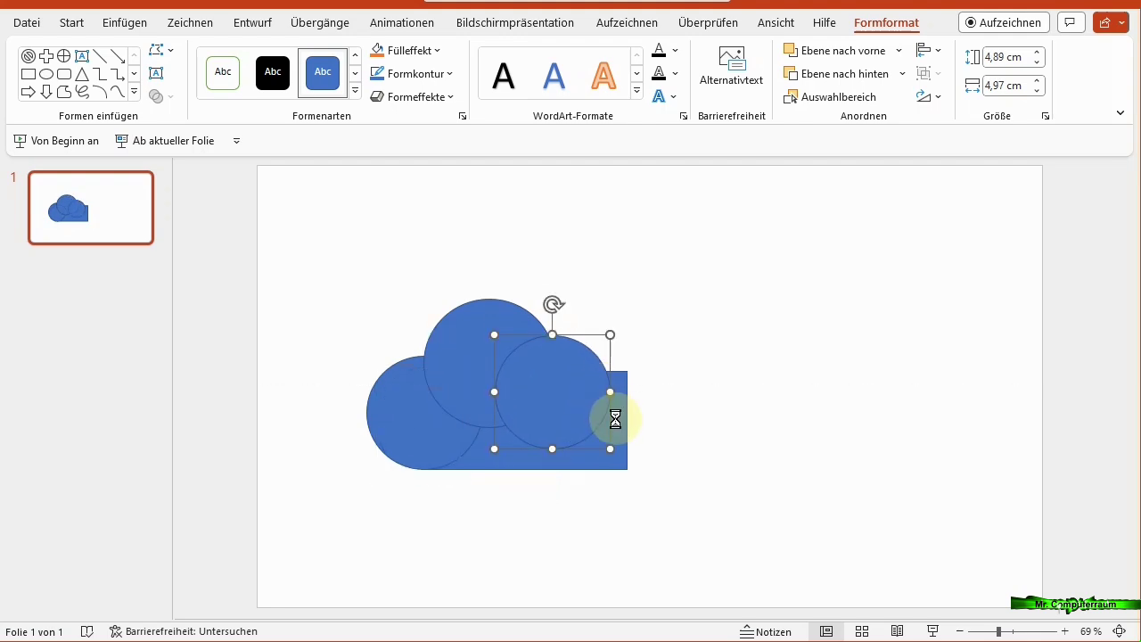
{"action": "key", "text": "ctrl+v"}
{"action": "left_click_drag", "start_coordinate": [453, 461], "coordinate": [628, 430]}
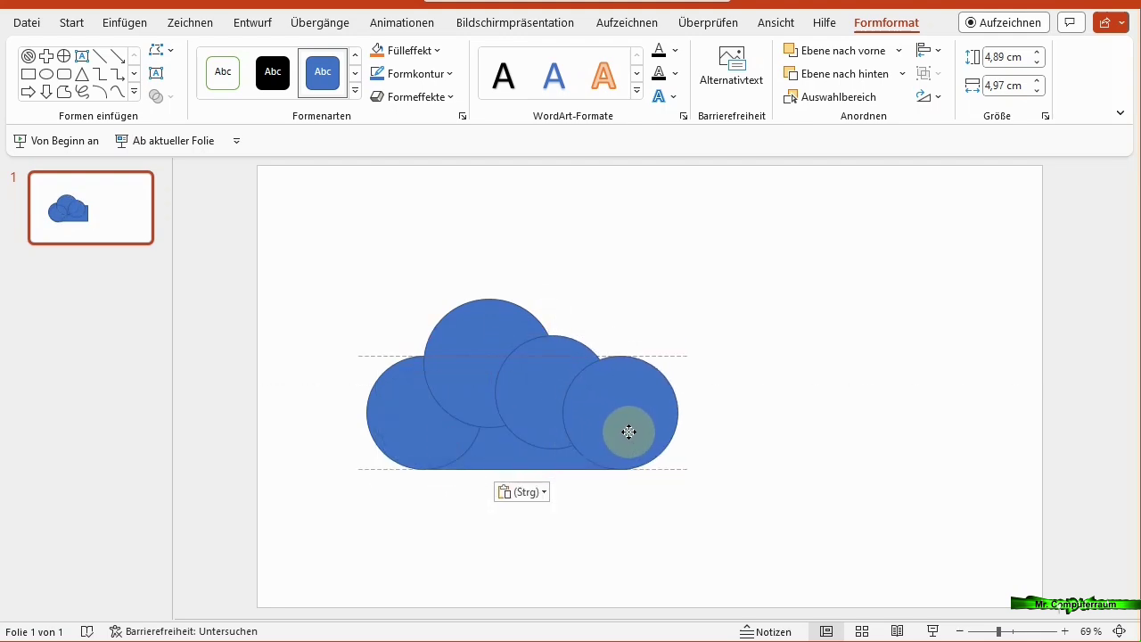
{"action": "left_click", "coordinate": [756, 481]}
{"action": "left_click_drag", "start_coordinate": [325, 263], "coordinate": [763, 486]}
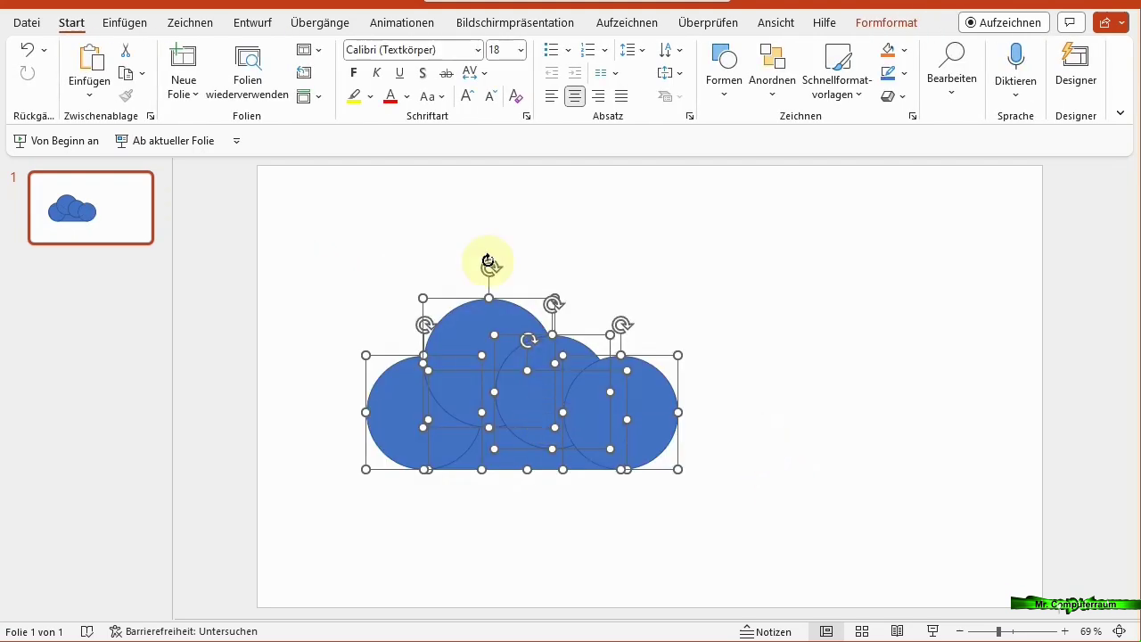
Group the cloud circles and rectangle, then select each piece inside the group.
{"action": "left_click", "coordinate": [899, 20]}
{"action": "left_click", "coordinate": [927, 75]}
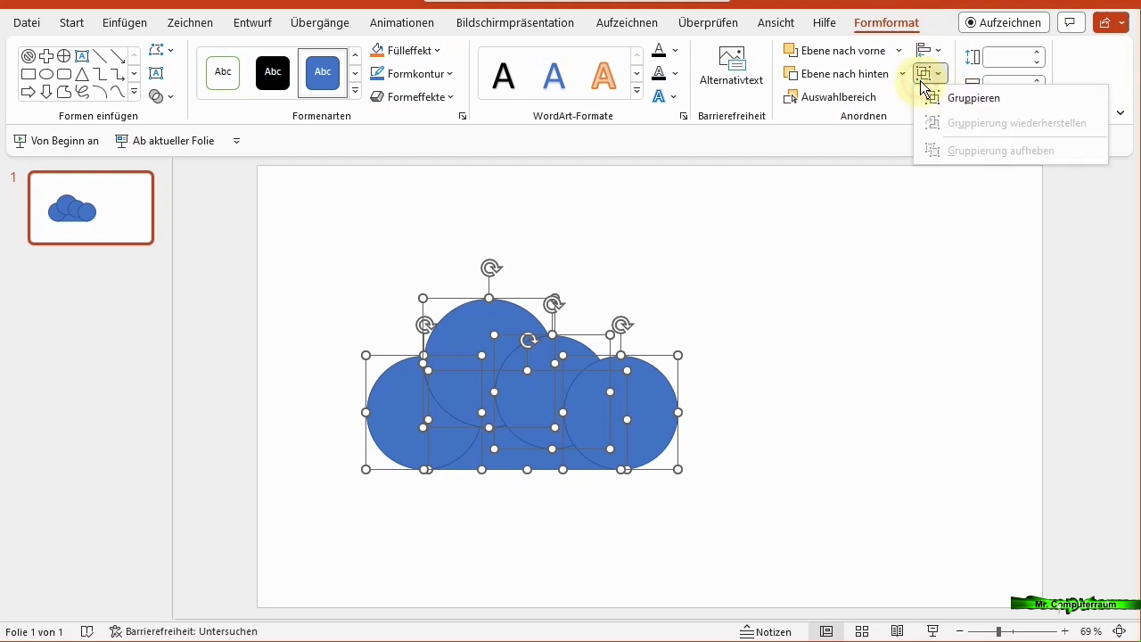
{"action": "left_click", "coordinate": [975, 98]}
{"action": "left_click", "coordinate": [634, 389]}
{"action": "left_click", "coordinate": [530, 365]}
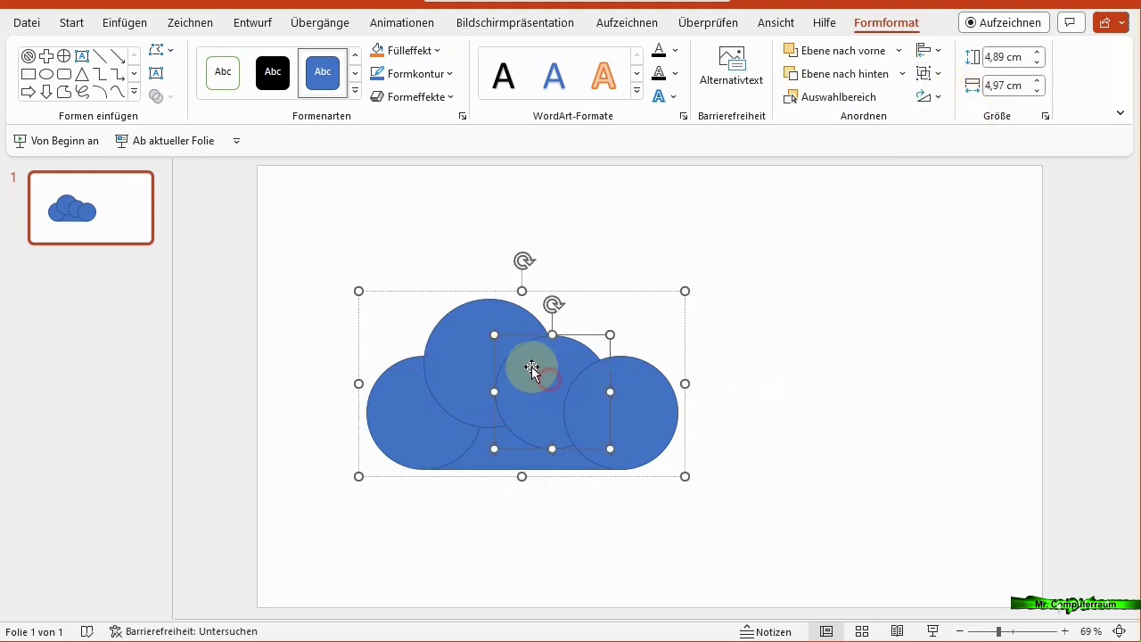
{"action": "left_click", "coordinate": [472, 361]}
{"action": "left_click", "coordinate": [449, 435]}
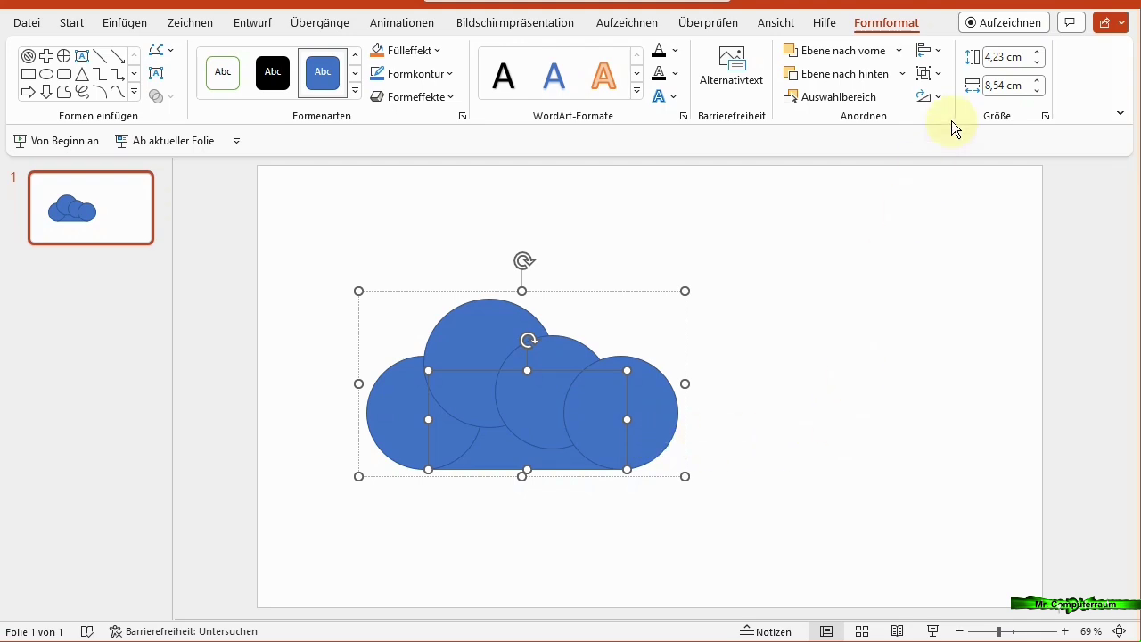
Ungroup the cloud pieces, reselect them all, and open Formen zusammenführen.
{"action": "left_click", "coordinate": [930, 75]}
{"action": "left_click", "coordinate": [980, 152]}
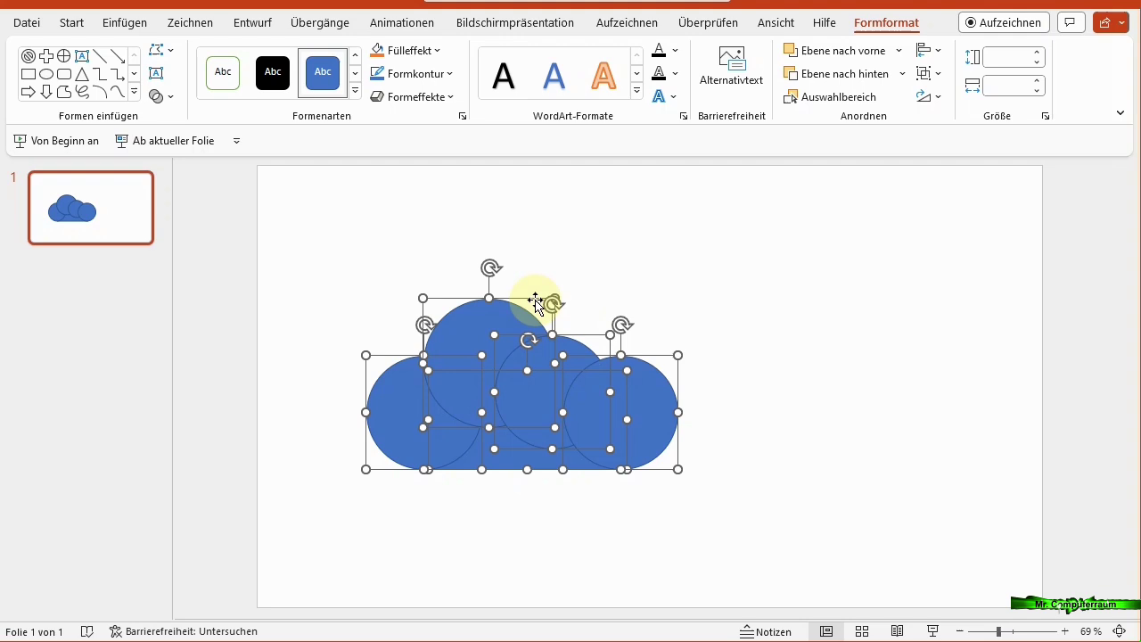
{"action": "left_click", "coordinate": [516, 476]}
{"action": "left_click_drag", "start_coordinate": [305, 231], "coordinate": [781, 560]}
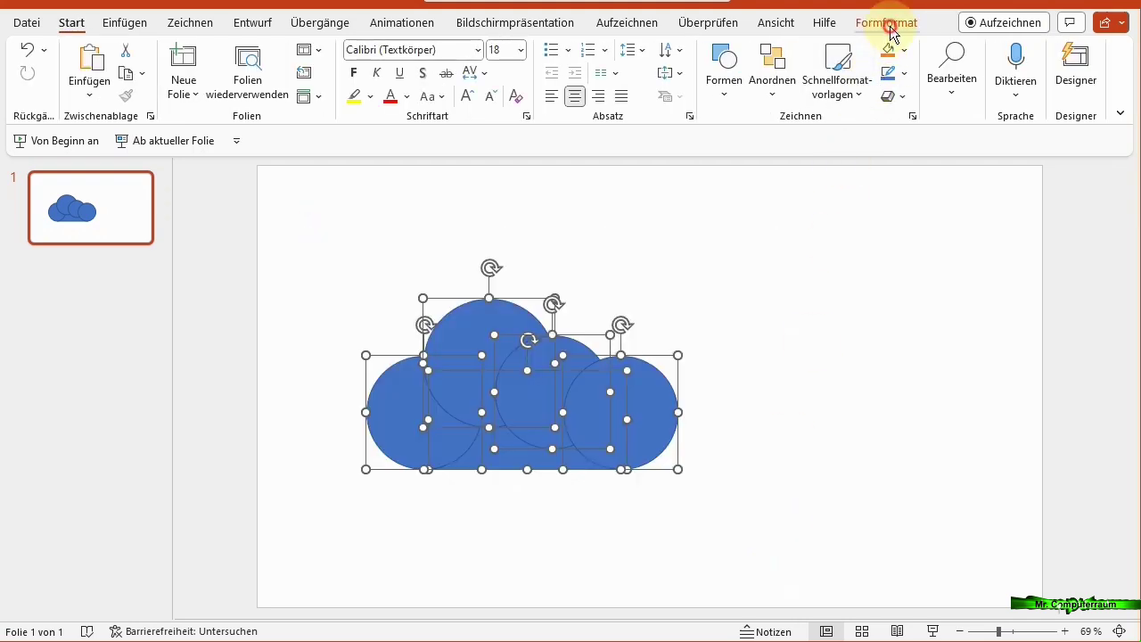
{"action": "left_click", "coordinate": [887, 23]}
{"action": "left_click", "coordinate": [171, 103]}
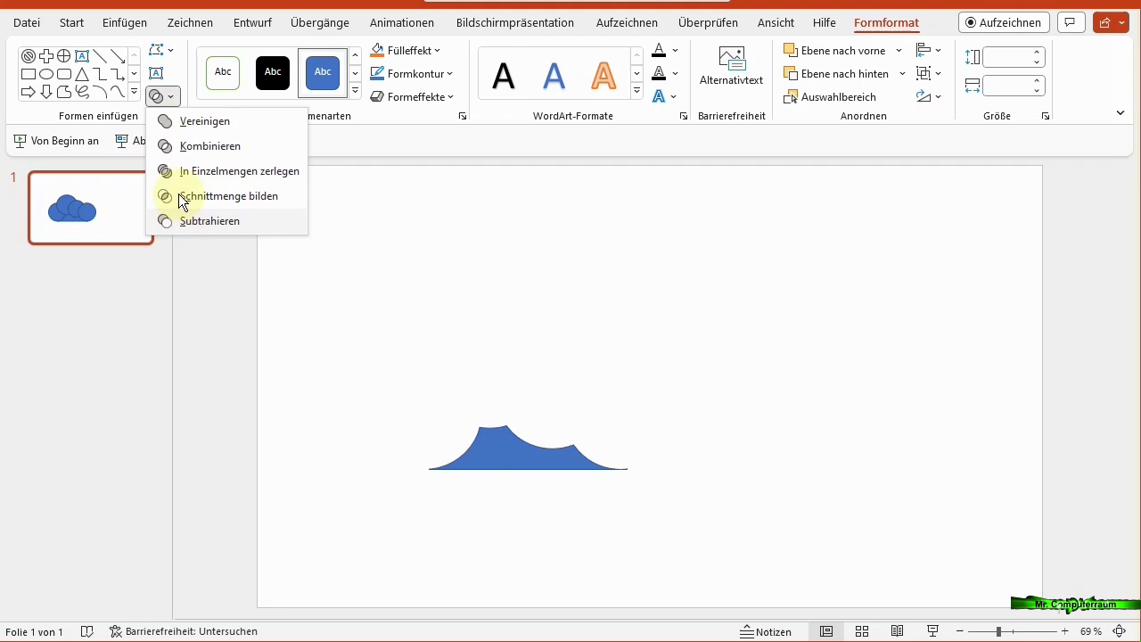
Merge the circles and rectangle with Vereinigen and move the cloud up-left.
{"action": "left_click", "coordinate": [212, 127]}
{"action": "left_click", "coordinate": [747, 305]}
{"action": "left_click", "coordinate": [537, 411]}
{"action": "left_click_drag", "start_coordinate": [537, 411], "coordinate": [494, 358]}
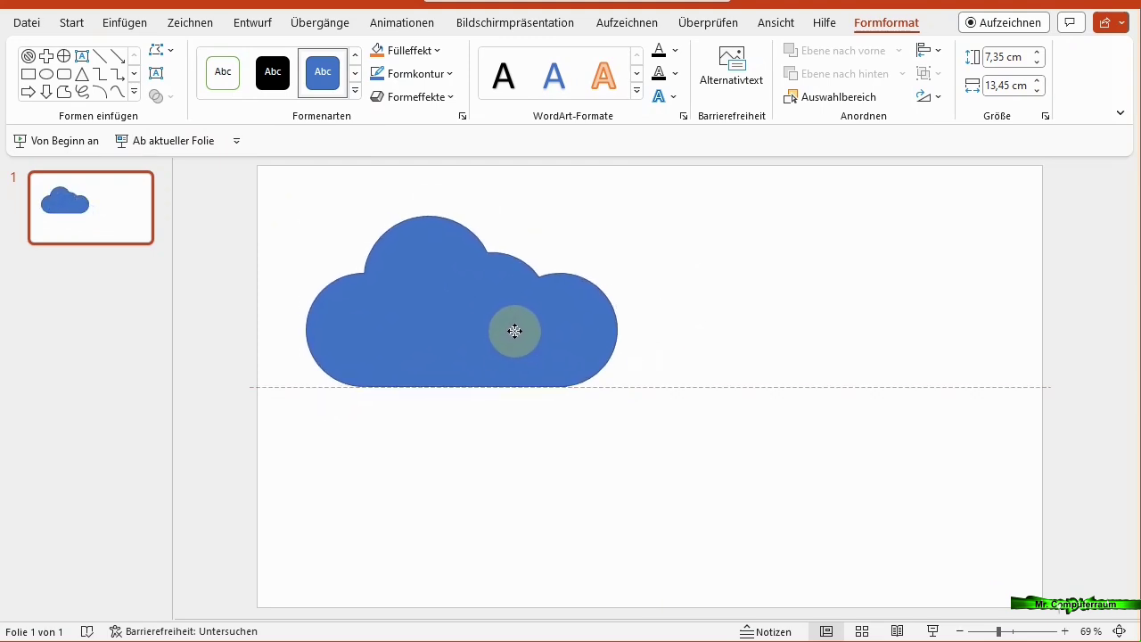
{"action": "left_click_drag", "start_coordinate": [553, 365], "coordinate": [536, 336]}
Shrink the cloud to 3,79 × 5,62 cm in the slide's top-left corner.
{"action": "left_click", "coordinate": [618, 393]}
{"action": "left_click", "coordinate": [570, 327]}
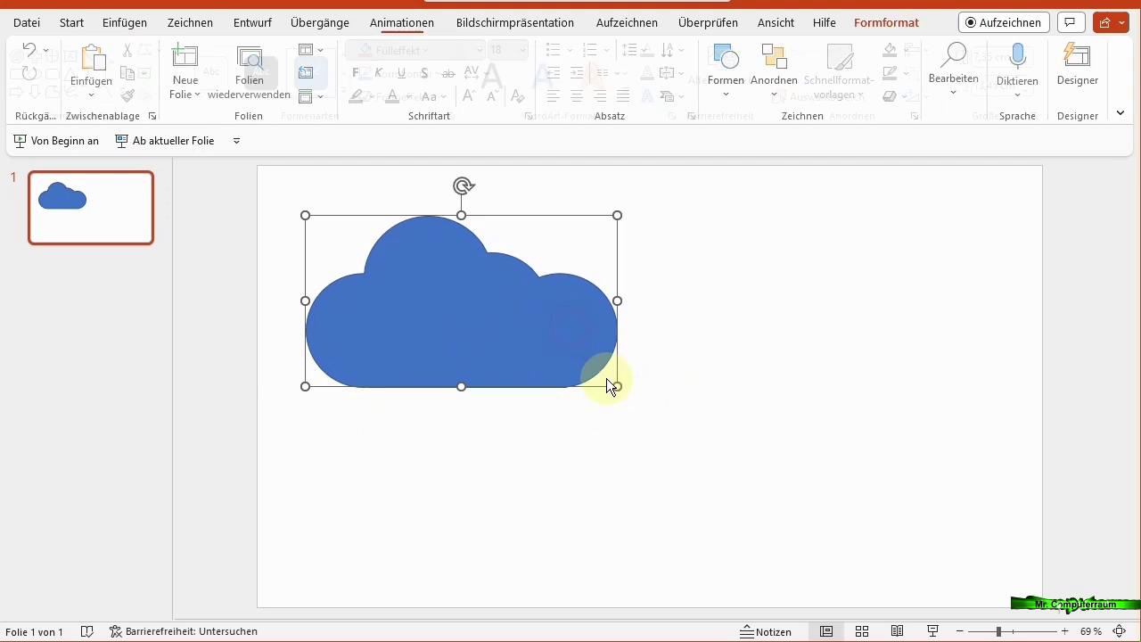
{"action": "mouse_move", "coordinate": [614, 382]}
{"action": "left_mouse_down"}
{"action": "mouse_move", "coordinate": [407, 298]}
{"action": "mouse_move", "coordinate": [436, 308]}
{"action": "left_mouse_up"}
{"action": "left_click_drag", "start_coordinate": [372, 277], "coordinate": [374, 244]}
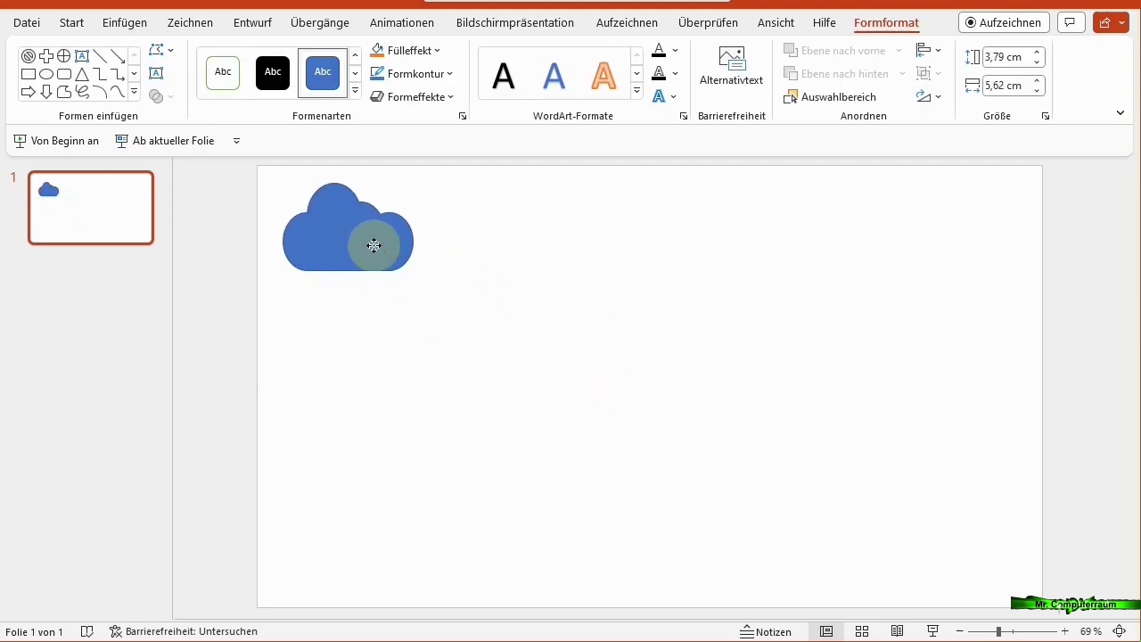
{"action": "left_click", "coordinate": [512, 321]}
Fill the merged cloud orange with Fülleffekt.
{"action": "left_click", "coordinate": [383, 258]}
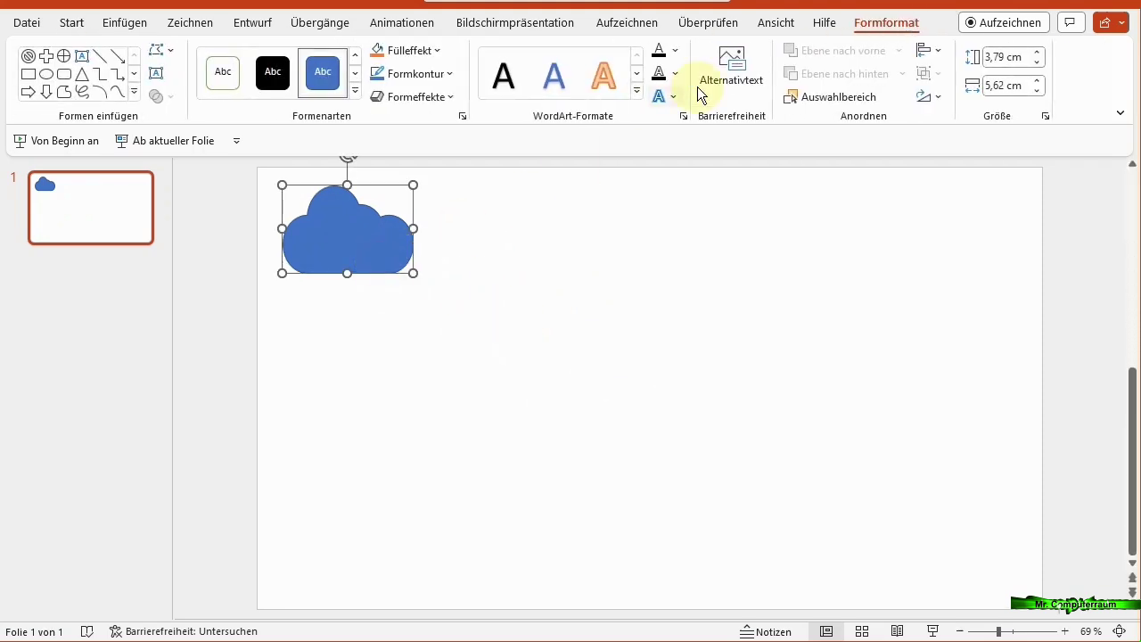
{"action": "left_click", "coordinate": [378, 50]}
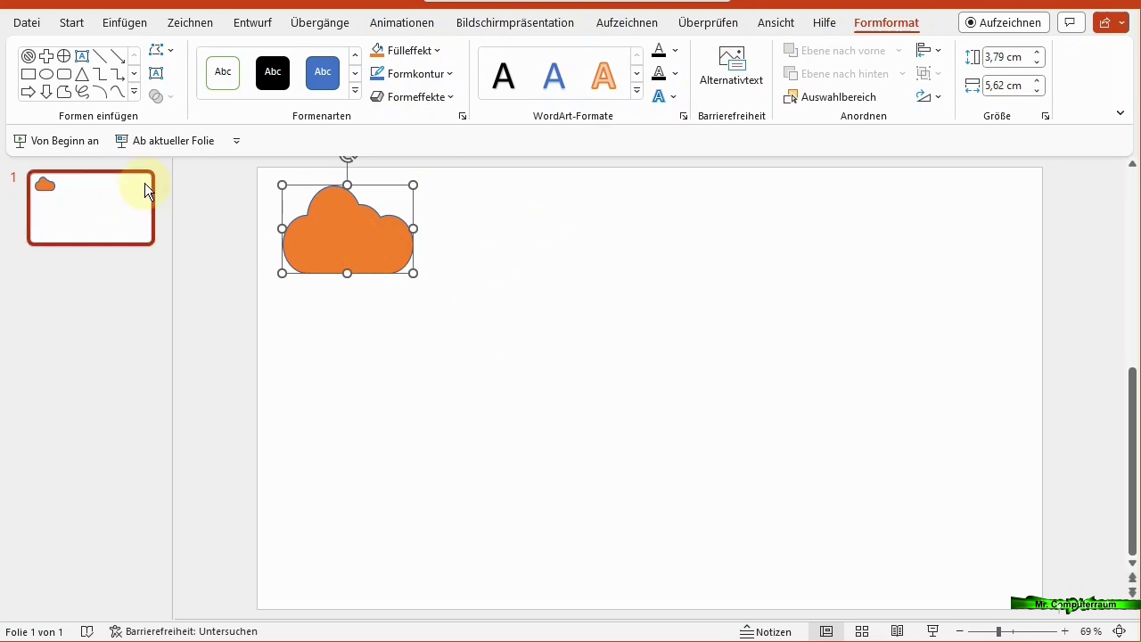
{"action": "left_click", "coordinate": [125, 23]}
Draw a 6.47 cm blue square in the middle of the slide.
{"action": "left_click", "coordinate": [381, 89]}
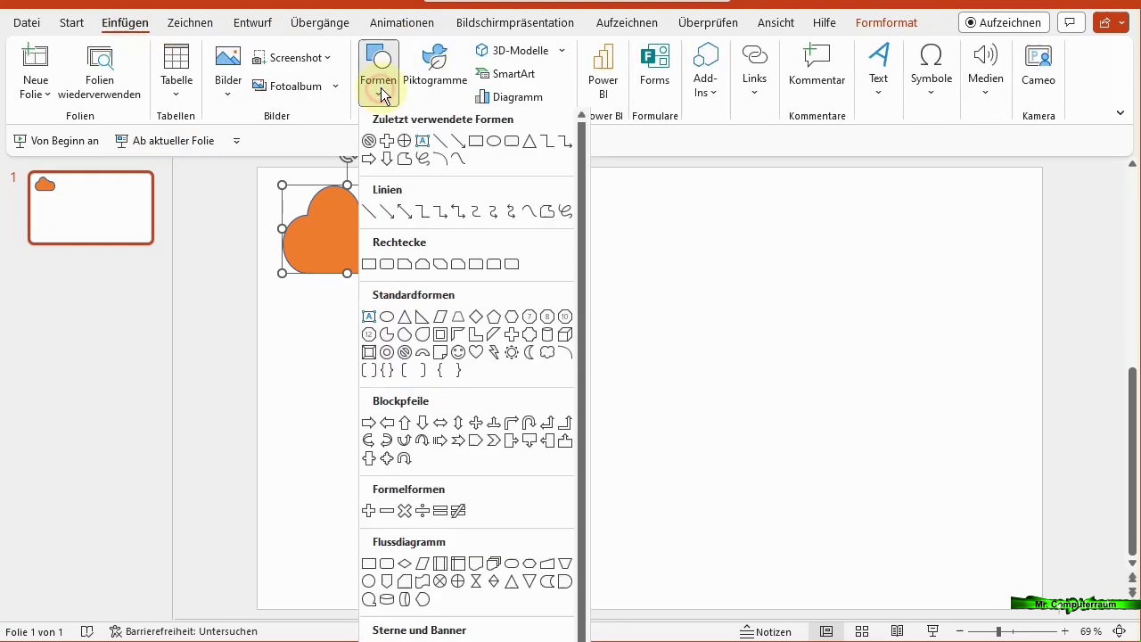
{"action": "left_click", "coordinate": [475, 140]}
{"action": "mouse_move", "coordinate": [546, 259]}
{"action": "left_mouse_down"}
{"action": "mouse_move", "coordinate": [680, 411]}
{"action": "mouse_move", "coordinate": [695, 408]}
{"action": "left_mouse_up"}
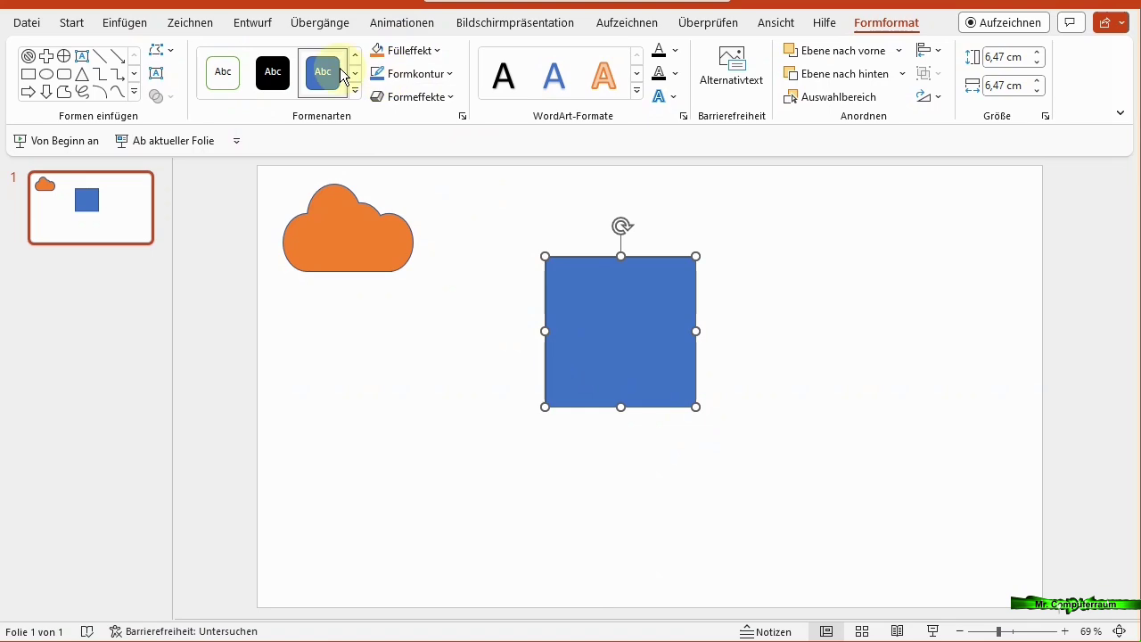
Add 2.73 × 2.69 cm circles over the middle of the square's edges.
{"action": "left_click", "coordinate": [134, 26]}
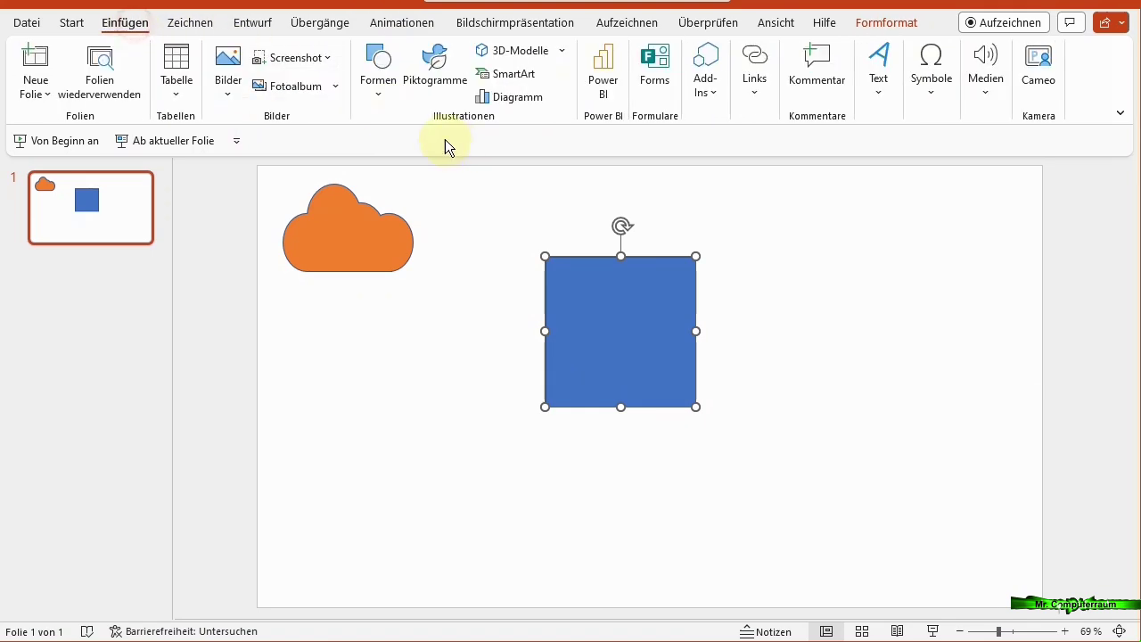
{"action": "left_click", "coordinate": [376, 93]}
{"action": "left_click", "coordinate": [493, 143]}
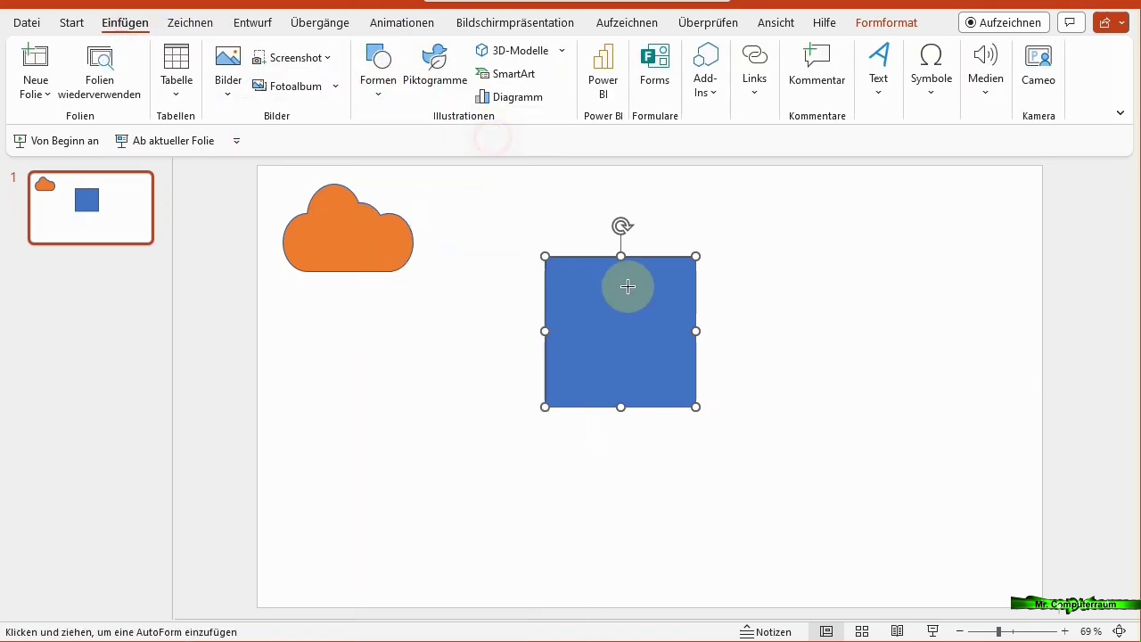
{"action": "mouse_move", "coordinate": [588, 230]}
{"action": "left_mouse_down"}
{"action": "mouse_move", "coordinate": [658, 288]}
{"action": "mouse_move", "coordinate": [638, 268]}
{"action": "mouse_move", "coordinate": [631, 405]}
{"action": "mouse_move", "coordinate": [622, 402]}
{"action": "left_mouse_up"}
{"action": "left_click_drag", "start_coordinate": [637, 283], "coordinate": [682, 321]}
{"action": "left_click_drag", "start_coordinate": [651, 271], "coordinate": [565, 334]}
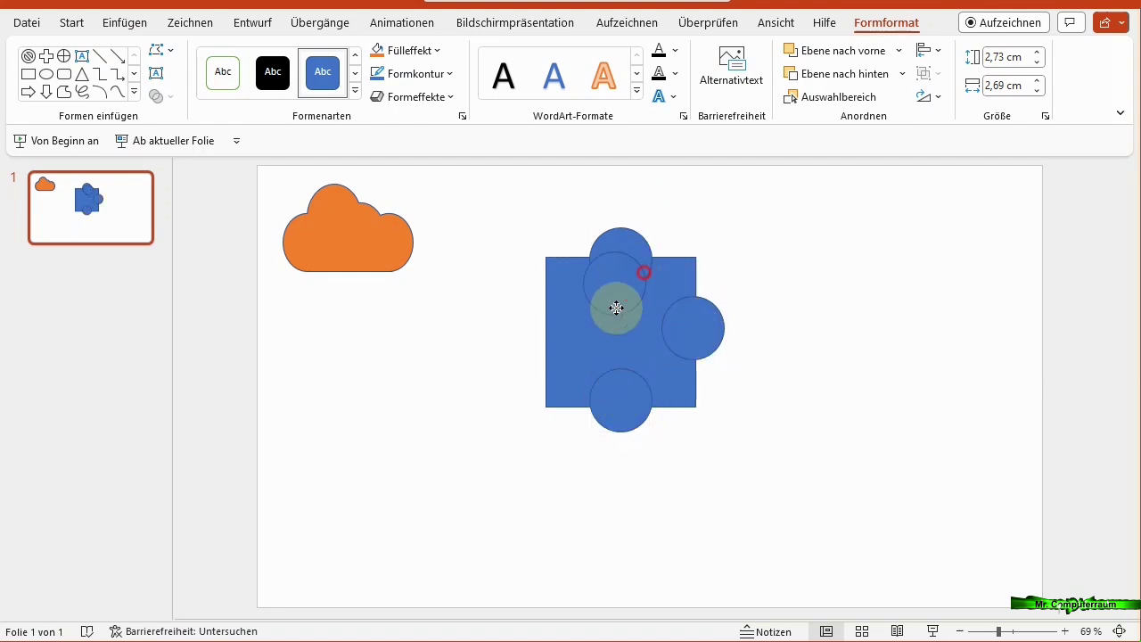
Unite the square with its top and right circles using Merge Shapes > Union.
{"action": "left_click", "coordinate": [624, 318]}
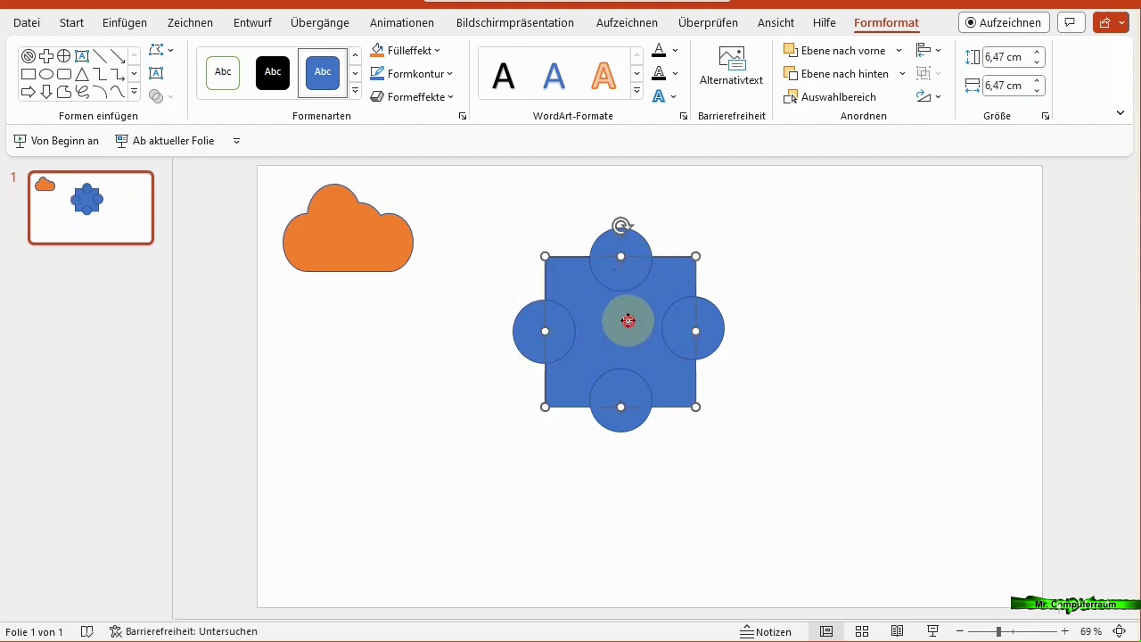
{"action": "left_click", "coordinate": [629, 239], "text": "shift"}
{"action": "left_click", "coordinate": [707, 329], "text": "shift"}
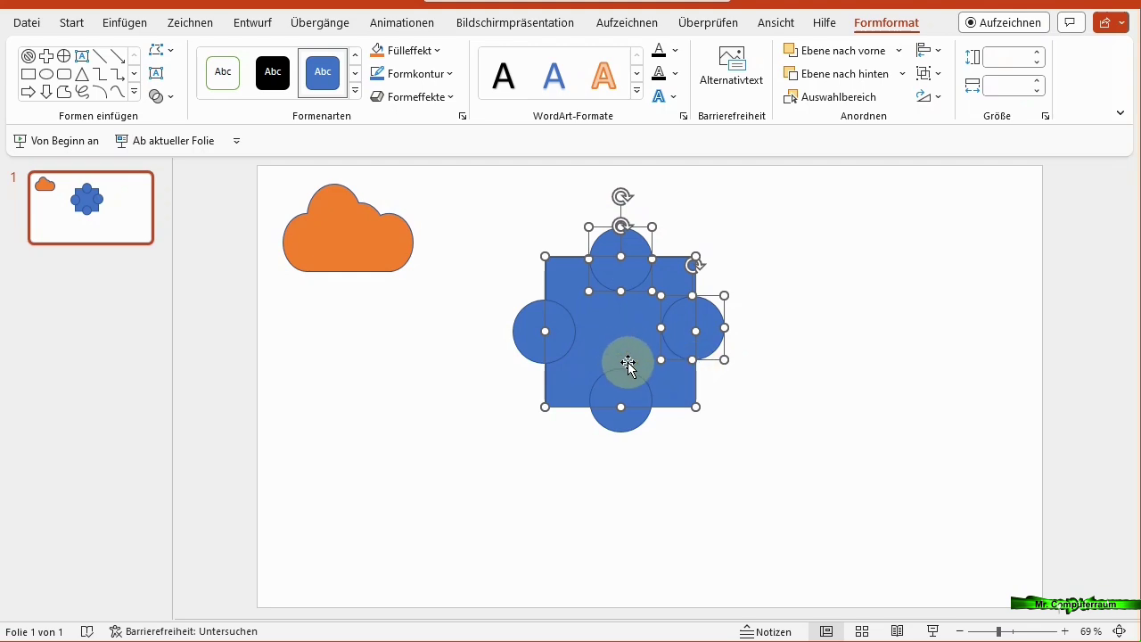
{"action": "left_click", "coordinate": [568, 393], "text": "shift"}
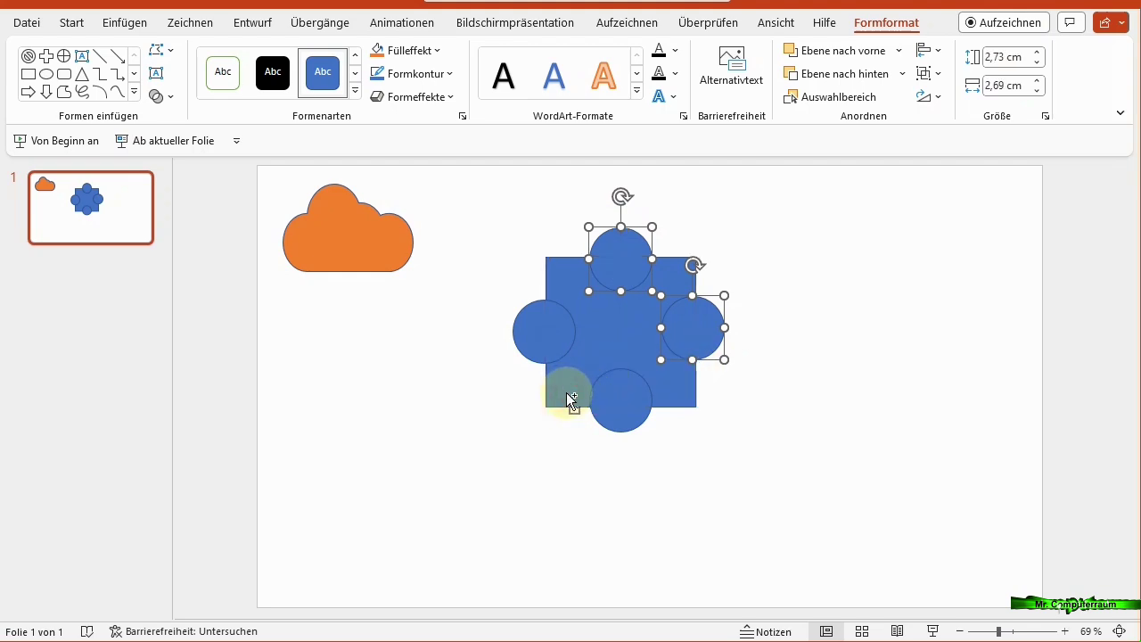
{"action": "left_click", "coordinate": [567, 393], "text": "shift"}
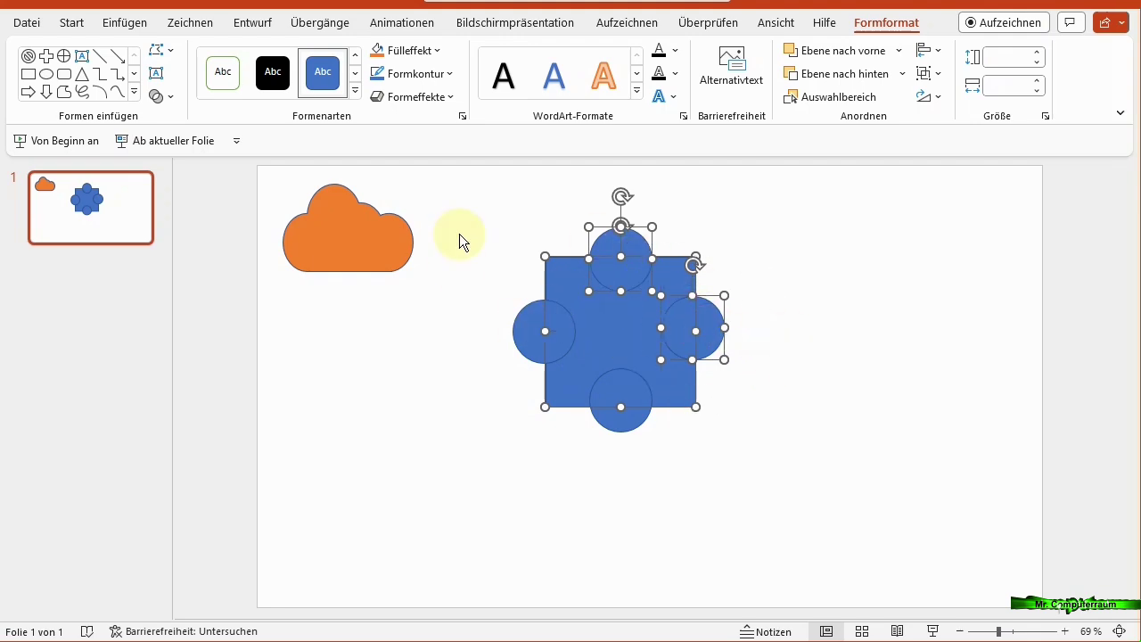
{"action": "left_click", "coordinate": [170, 96]}
{"action": "left_click", "coordinate": [203, 120]}
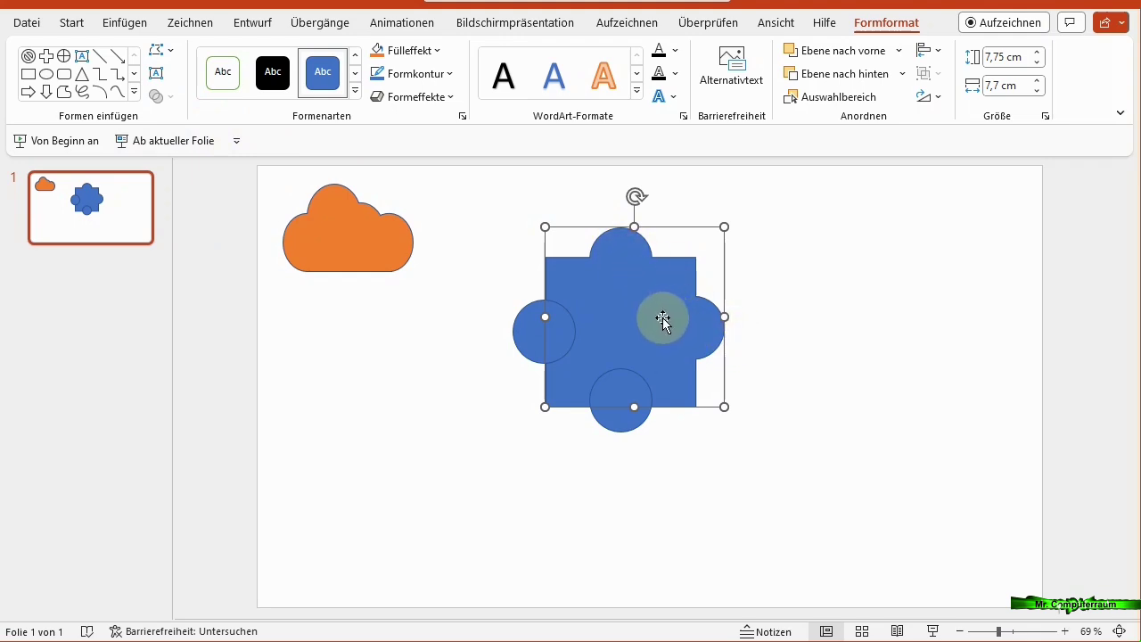
Subtract the left and bottom circles to notch the puzzle piece.
{"action": "left_click", "coordinate": [532, 333], "text": "shift"}
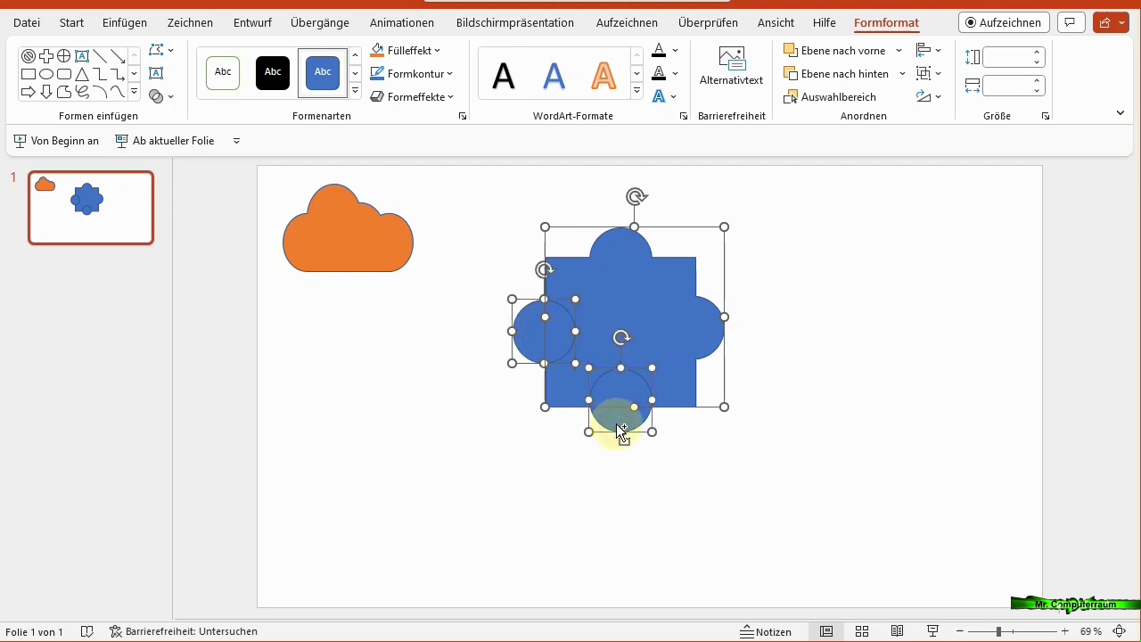
{"action": "left_click", "coordinate": [168, 96]}
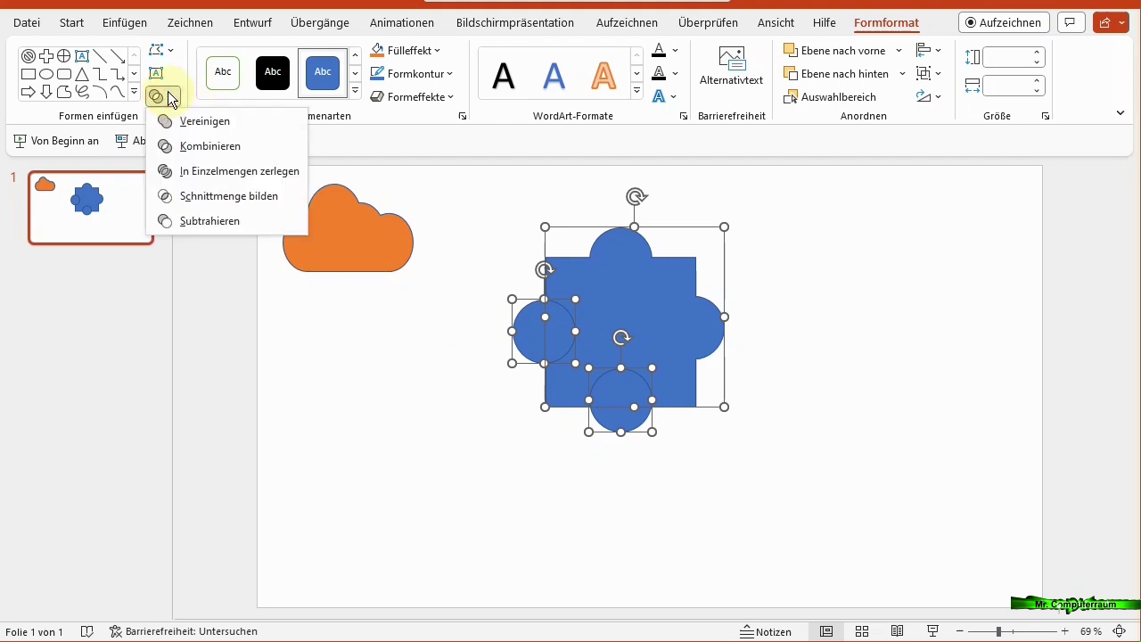
{"action": "left_click", "coordinate": [197, 220]}
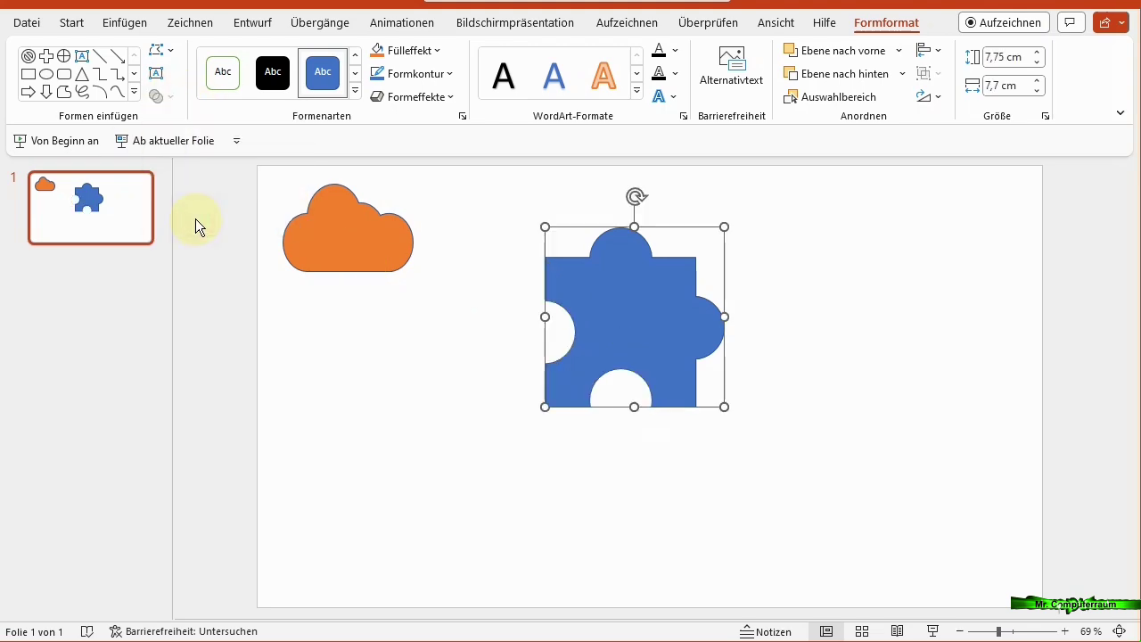
Shrink the puzzle piece and place it beneath the orange cloud.
{"action": "left_click", "coordinate": [811, 293]}
{"action": "left_click_drag", "start_coordinate": [651, 298], "coordinate": [667, 258]}
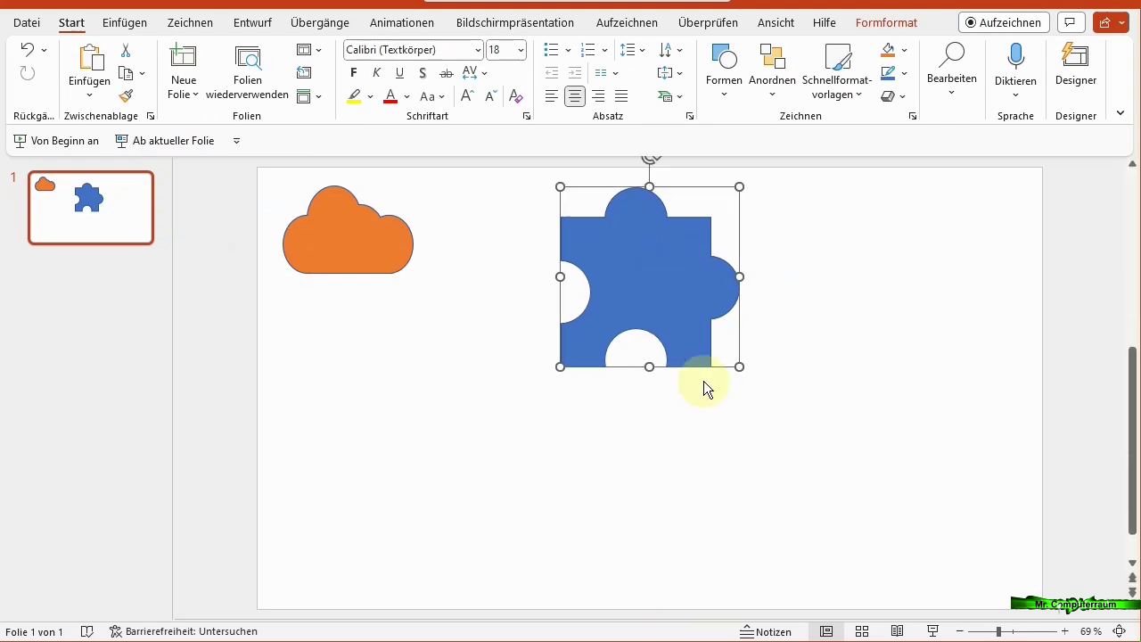
{"action": "mouse_move", "coordinate": [740, 365]}
{"action": "left_mouse_down"}
{"action": "mouse_move", "coordinate": [658, 281]}
{"action": "mouse_move", "coordinate": [593, 246]}
{"action": "mouse_move", "coordinate": [550, 238]}
{"action": "mouse_move", "coordinate": [353, 354]}
{"action": "left_mouse_up"}
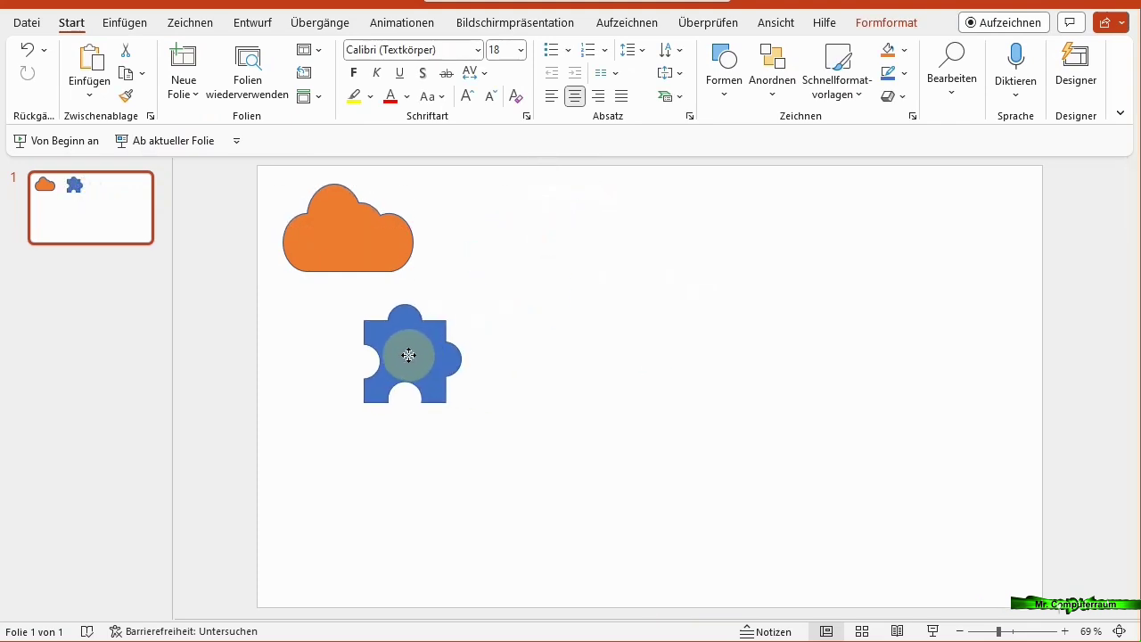
{"action": "left_click", "coordinate": [622, 334]}
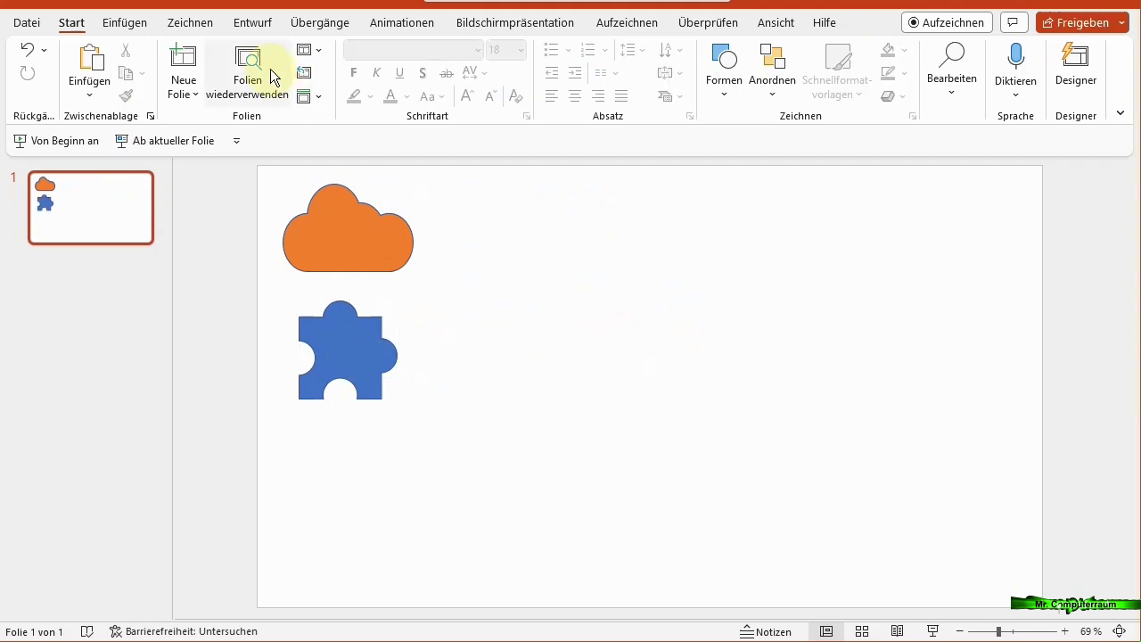
Draw a rectangle in the lower right of the slide as the house body.
{"action": "left_click", "coordinate": [102, 25]}
{"action": "left_click", "coordinate": [381, 89]}
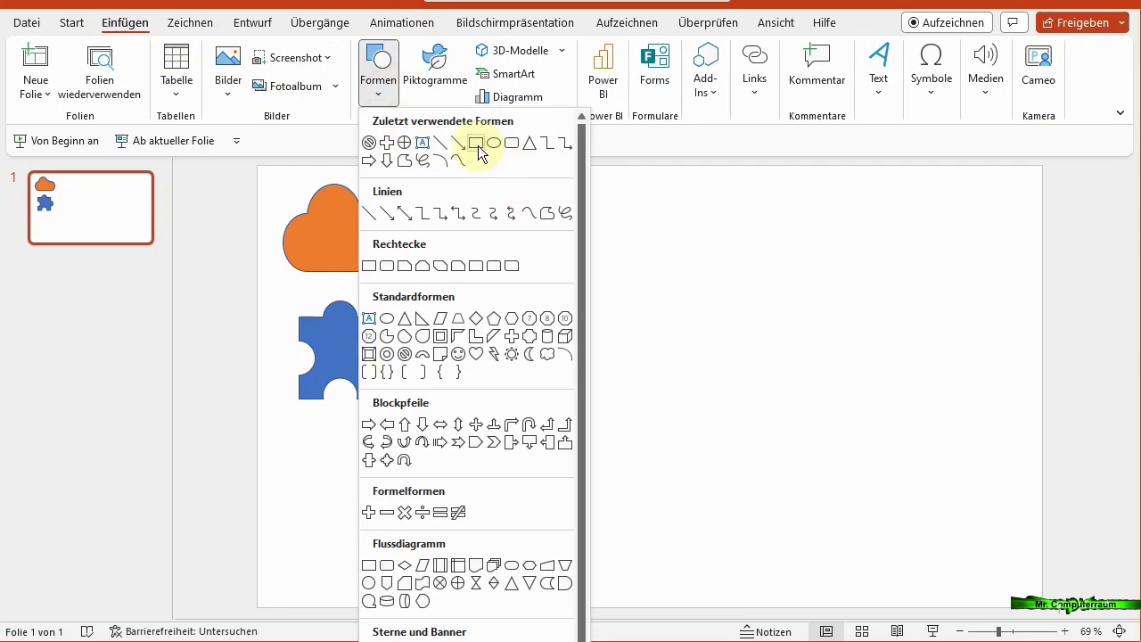
{"action": "left_click", "coordinate": [477, 143]}
{"action": "left_click_drag", "start_coordinate": [583, 427], "coordinate": [848, 572]}
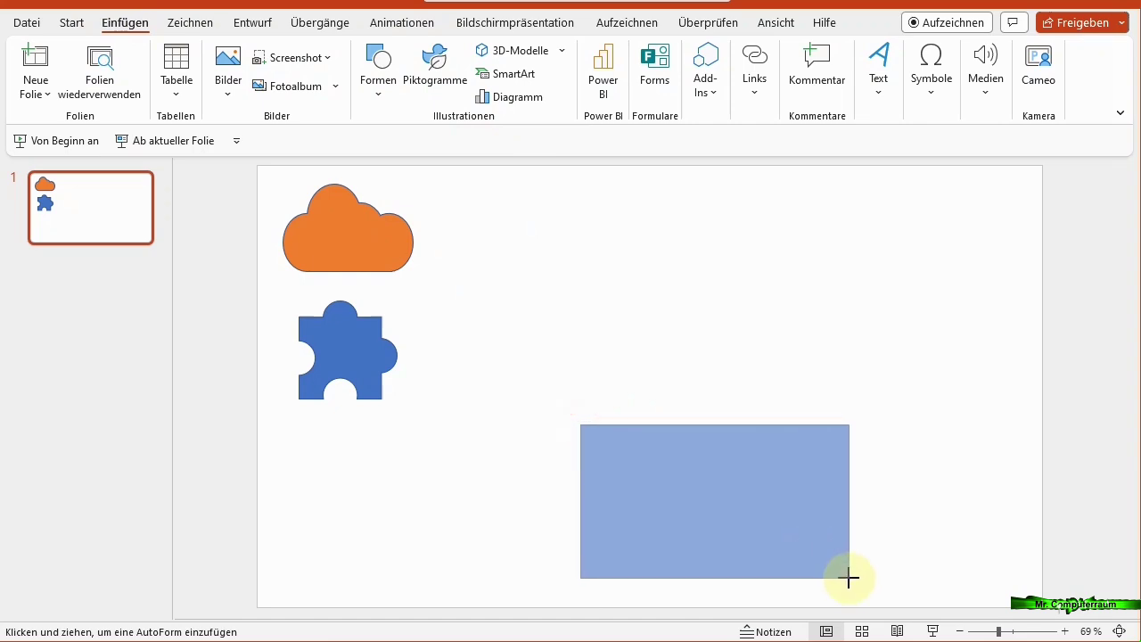
{"action": "left_click_drag", "start_coordinate": [792, 499], "coordinate": [782, 478]}
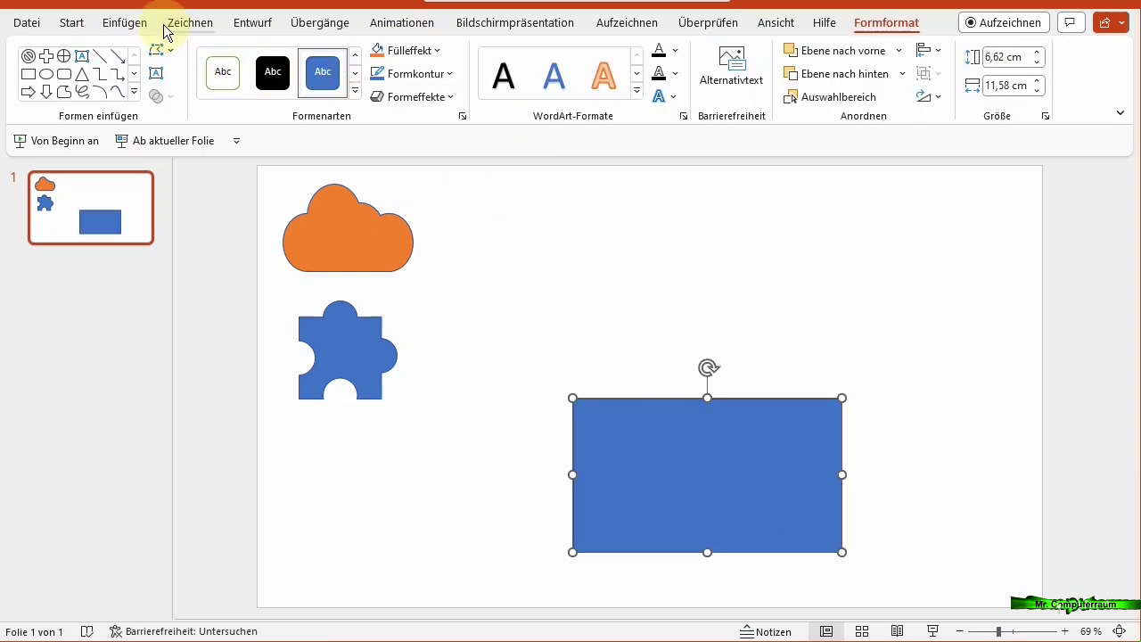
Draw an isosceles triangle roof above the rectangle.
{"action": "left_click", "coordinate": [134, 22]}
{"action": "left_click", "coordinate": [378, 81]}
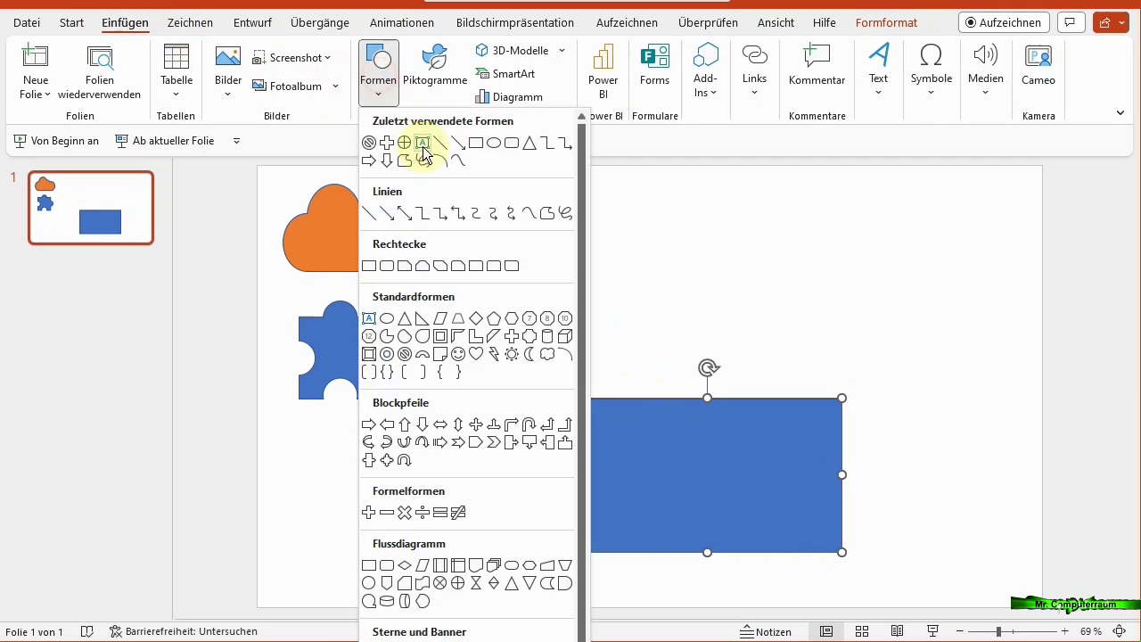
{"action": "left_click", "coordinate": [530, 145]}
{"action": "left_click_drag", "start_coordinate": [538, 261], "coordinate": [870, 407]}
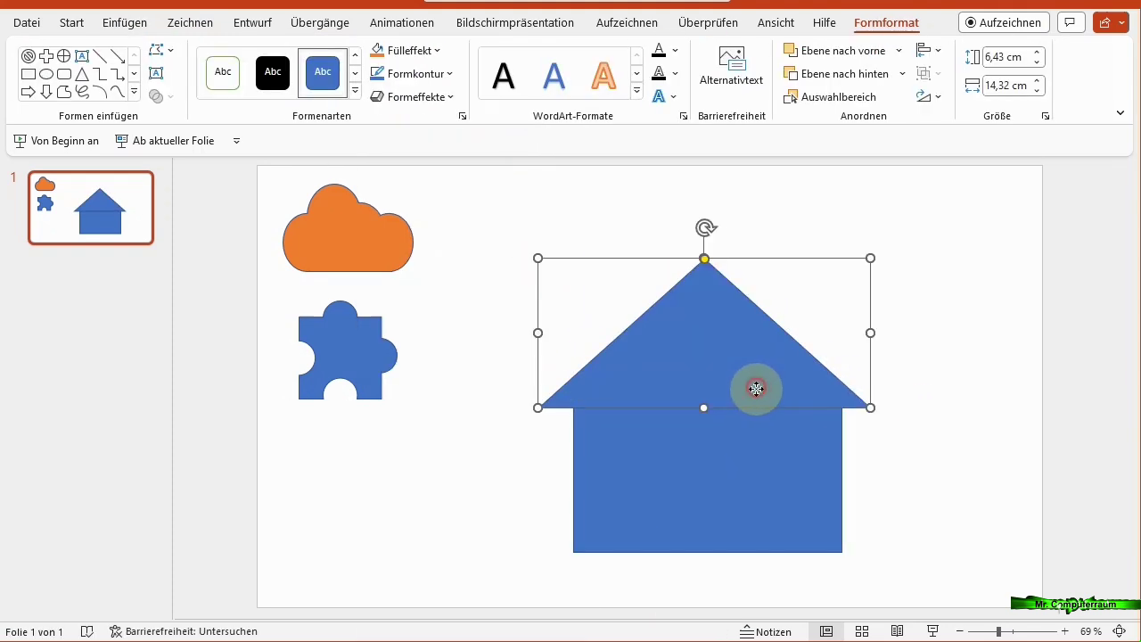
Add a narrow rectangle chimney on the roof's right slope.
{"action": "left_click", "coordinate": [153, 24]}
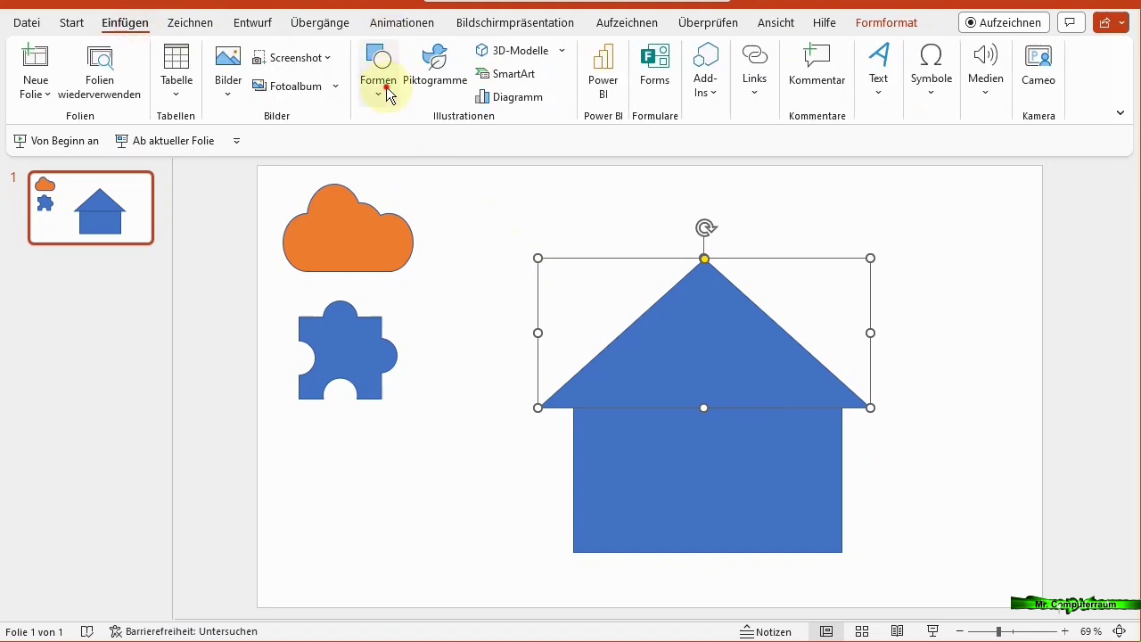
{"action": "left_click", "coordinate": [378, 65]}
{"action": "left_click", "coordinate": [491, 144]}
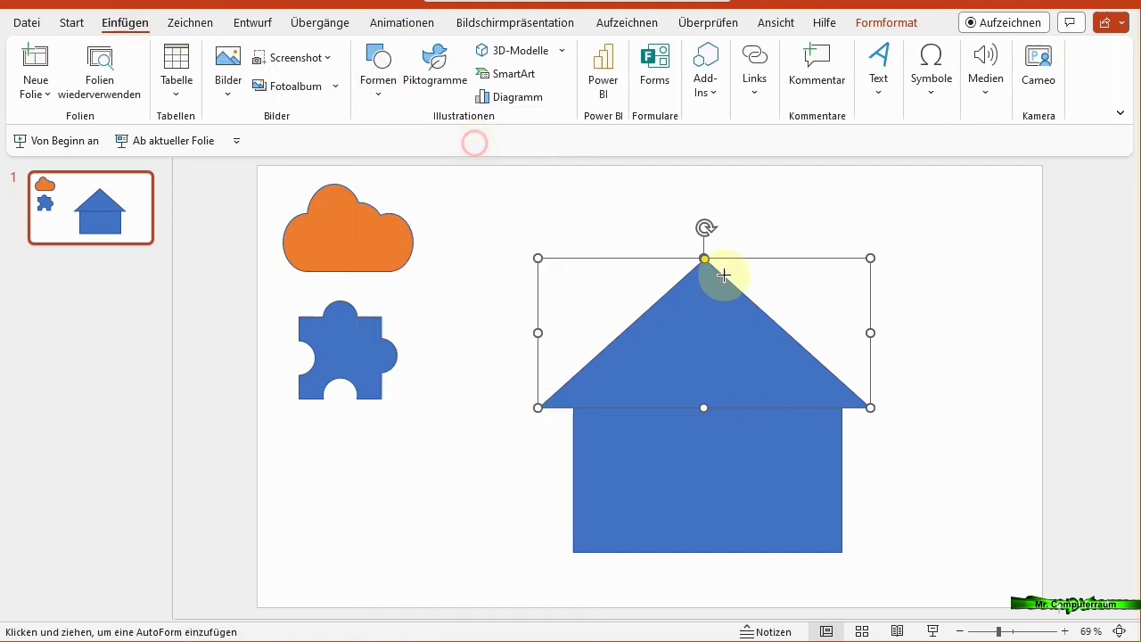
{"action": "left_click_drag", "start_coordinate": [772, 235], "coordinate": [809, 375]}
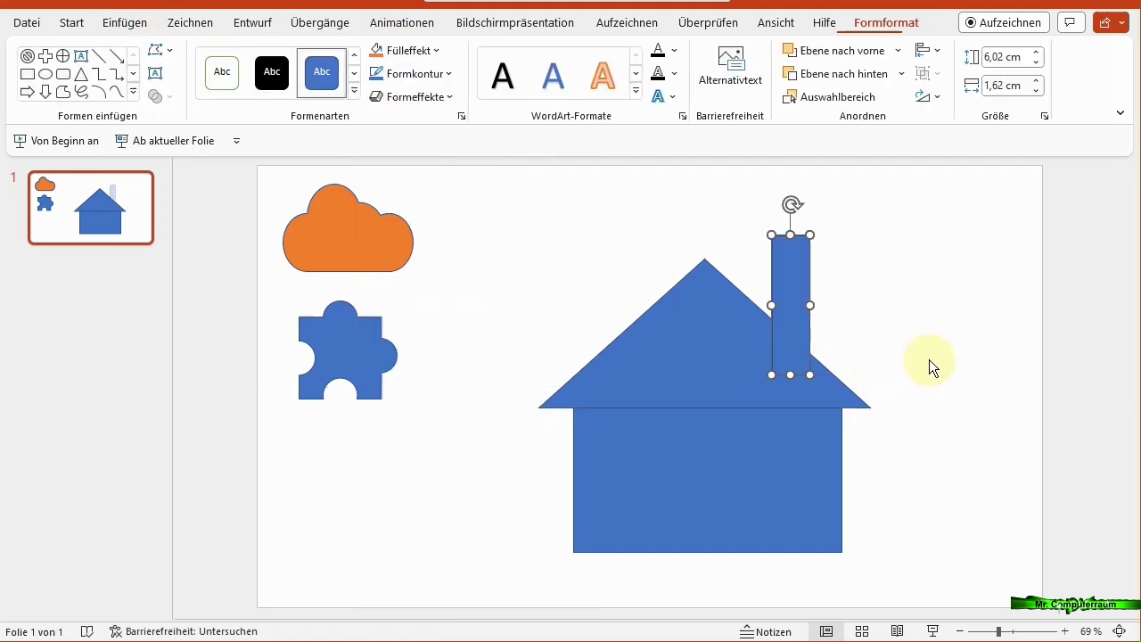
{"action": "left_click", "coordinate": [929, 360]}
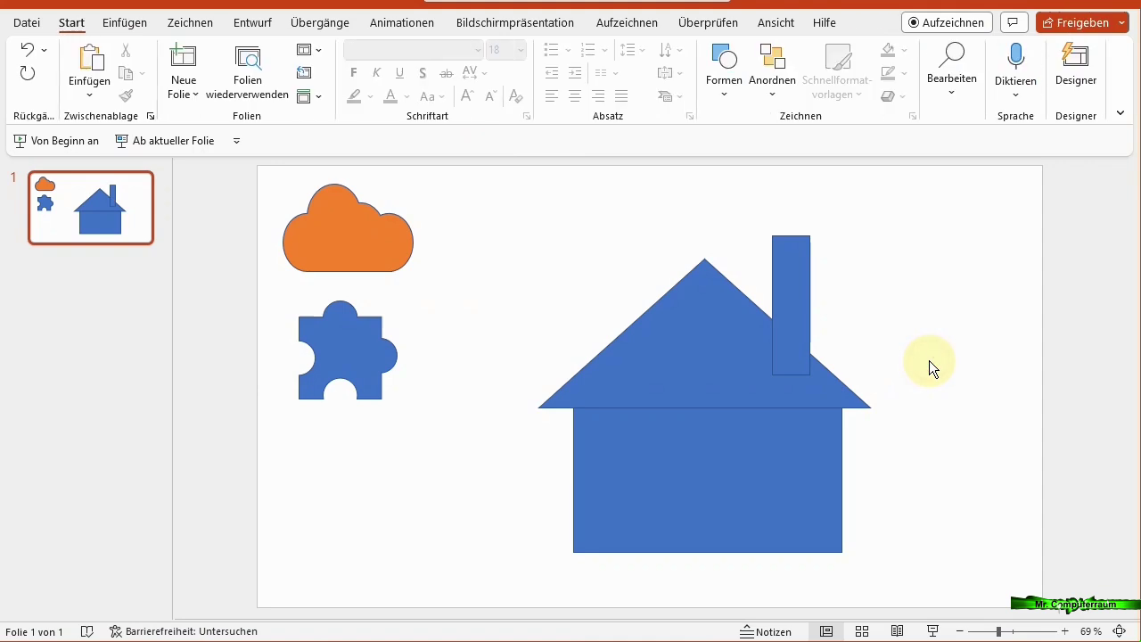
{"action": "left_click", "coordinate": [788, 283]}
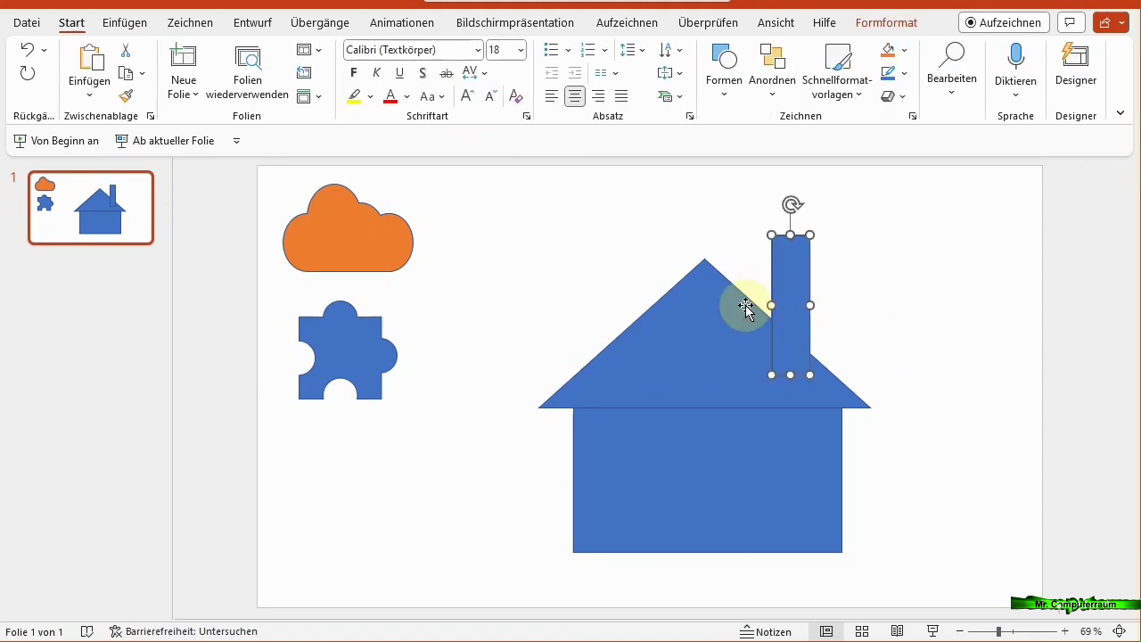
Unite the roof and chimney into one shape with Merge Shapes.
{"action": "left_click", "coordinate": [704, 321], "text": "shift"}
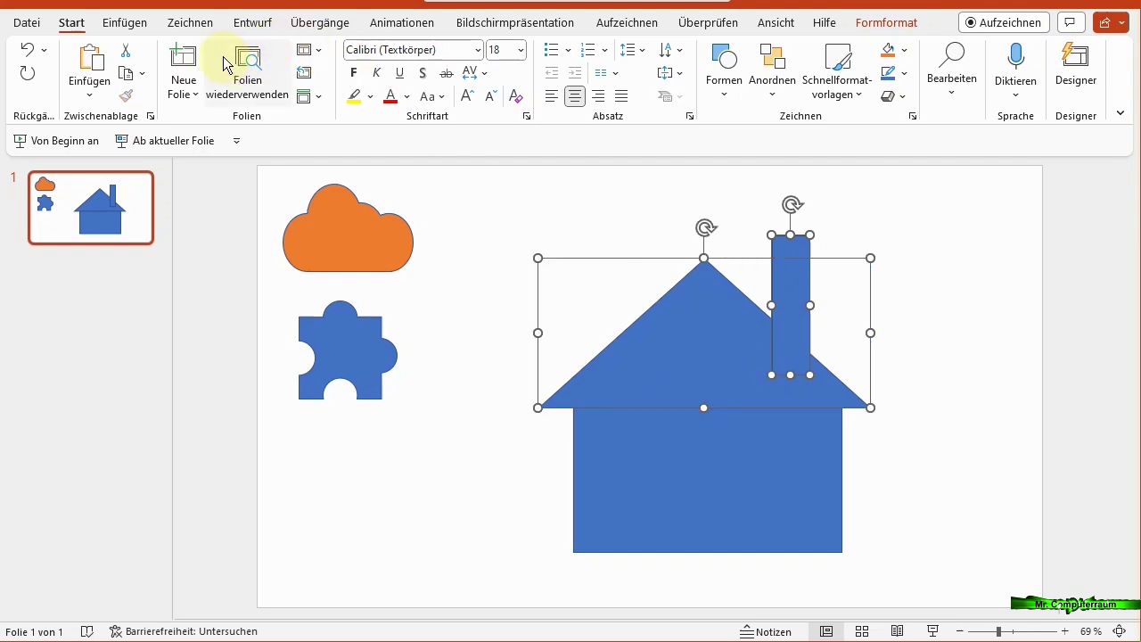
{"action": "left_click", "coordinate": [887, 24]}
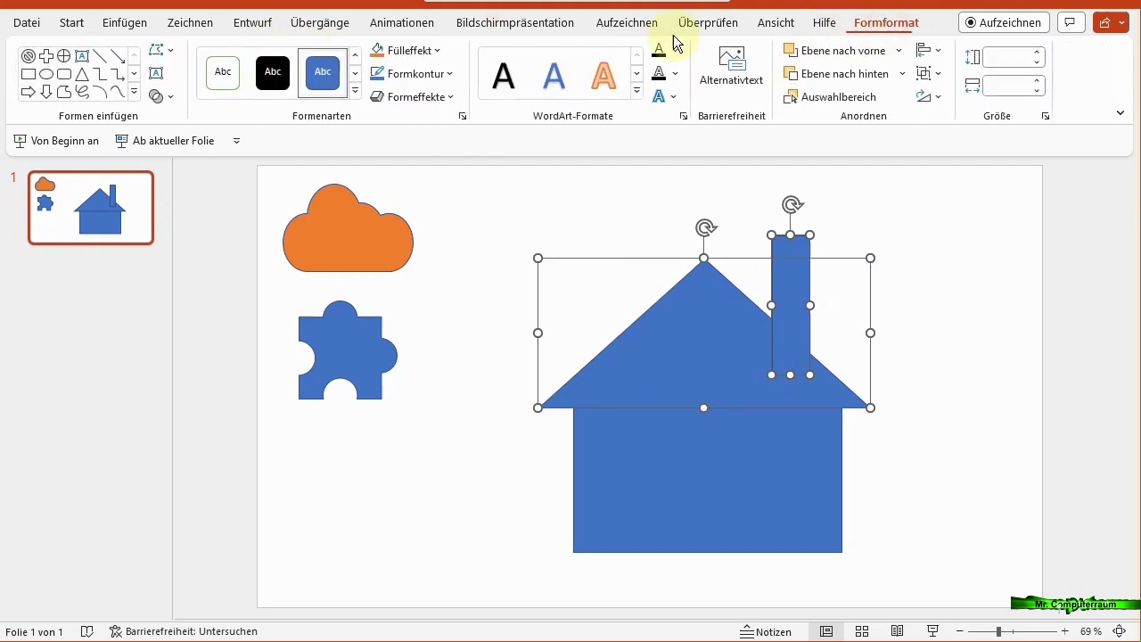
{"action": "left_click", "coordinate": [163, 98]}
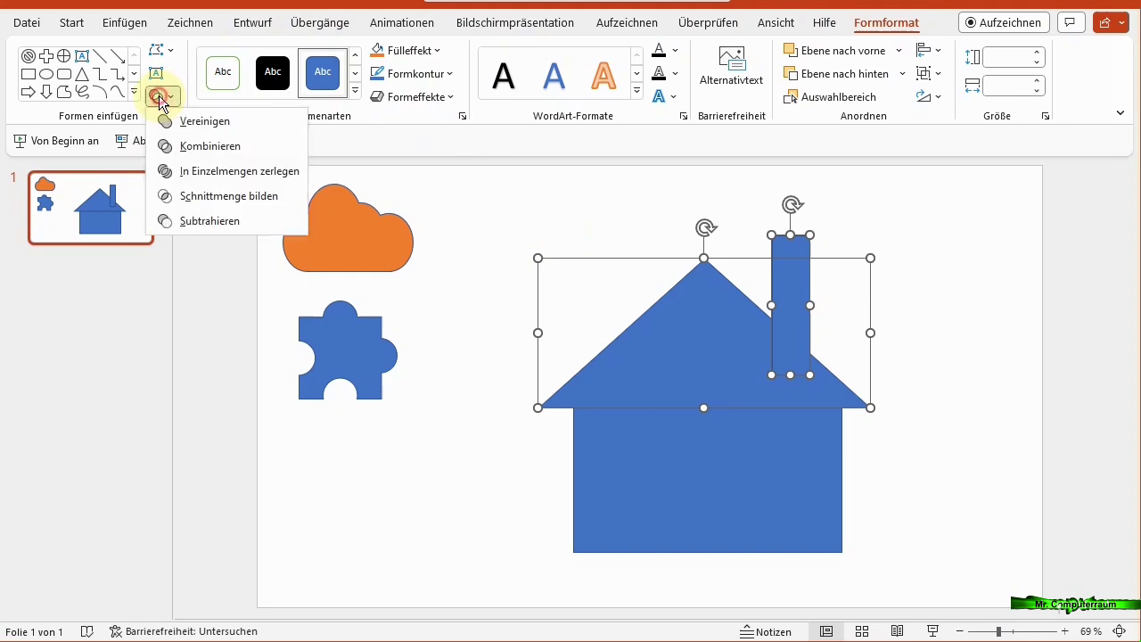
{"action": "left_click", "coordinate": [206, 121]}
Lift the roof and set the rectangle body just beneath it.
{"action": "mouse_move", "coordinate": [718, 357]}
{"action": "left_mouse_down"}
{"action": "mouse_move", "coordinate": [725, 328]}
{"action": "mouse_move", "coordinate": [698, 300]}
{"action": "left_mouse_up"}
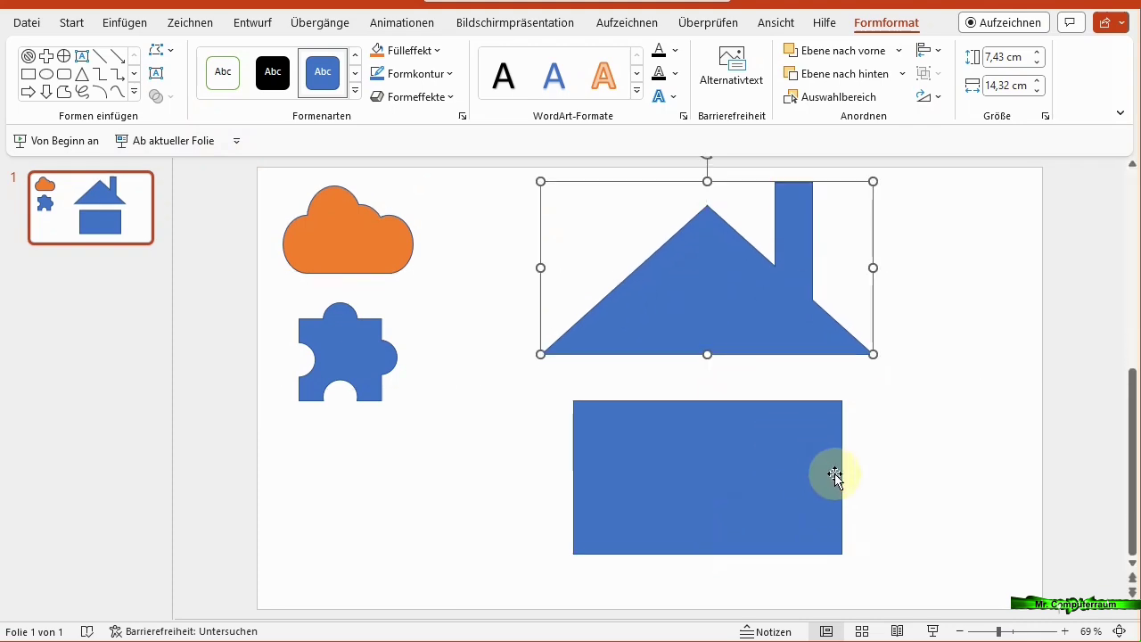
{"action": "left_click_drag", "start_coordinate": [835, 477], "coordinate": [779, 470]}
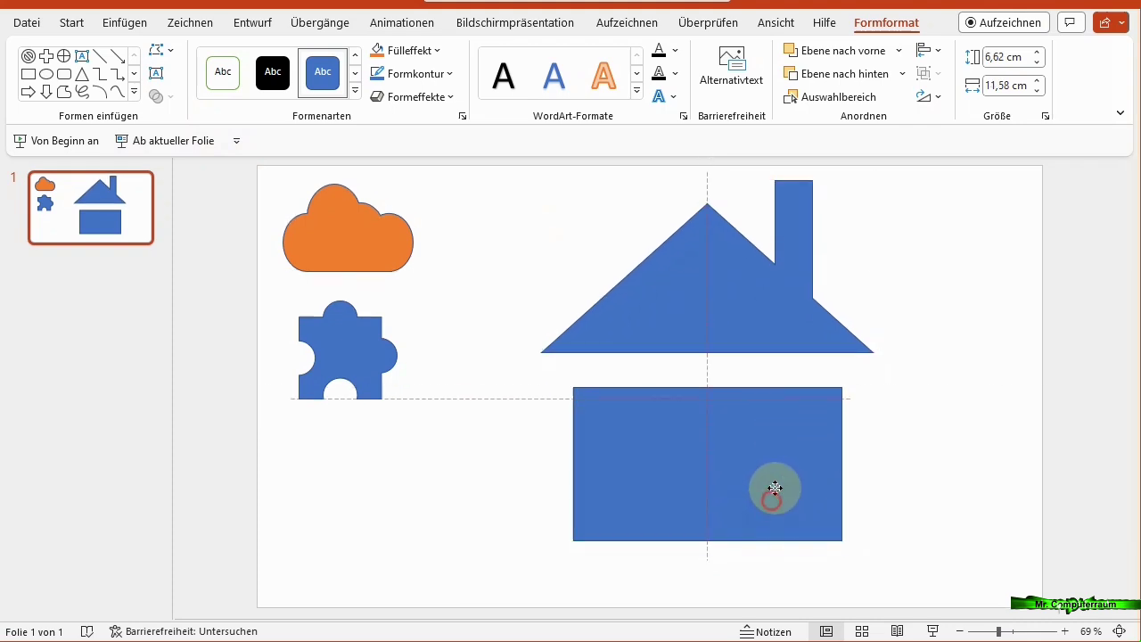
{"action": "left_click", "coordinate": [134, 23]}
Draw a 2,62 × 2,85 cm window square and a 4,41 × 2,46 cm door rectangle on the lower block.
{"action": "left_click", "coordinate": [386, 93]}
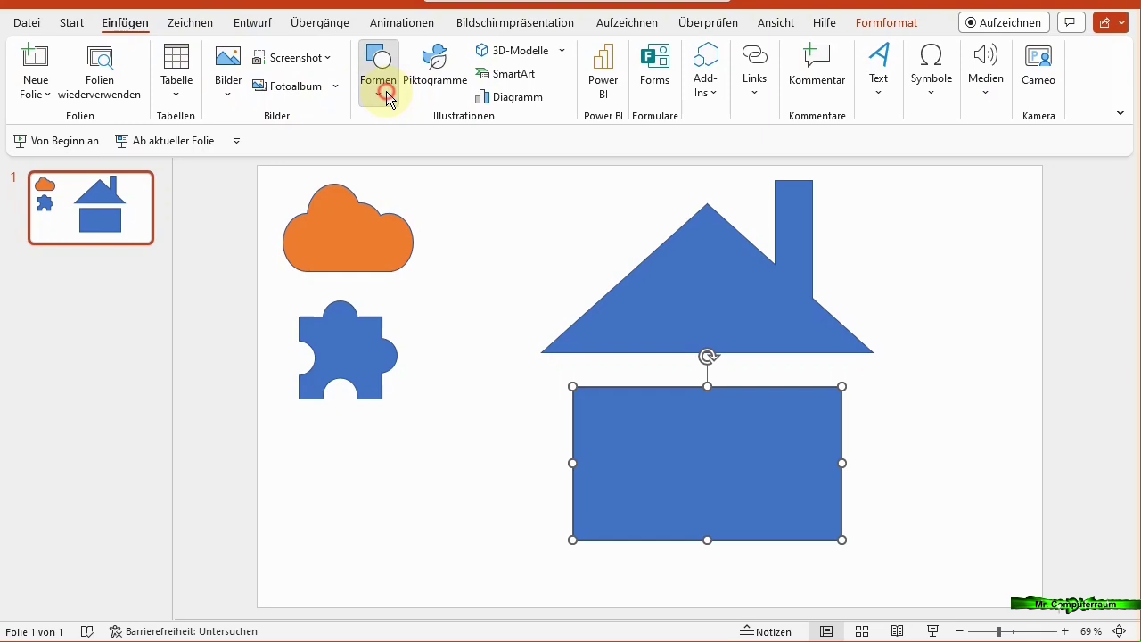
{"action": "mouse_move", "coordinate": [618, 419]}
{"action": "left_mouse_down"}
{"action": "mouse_move", "coordinate": [685, 481]}
{"action": "mouse_move", "coordinate": [676, 492]}
{"action": "left_mouse_up"}
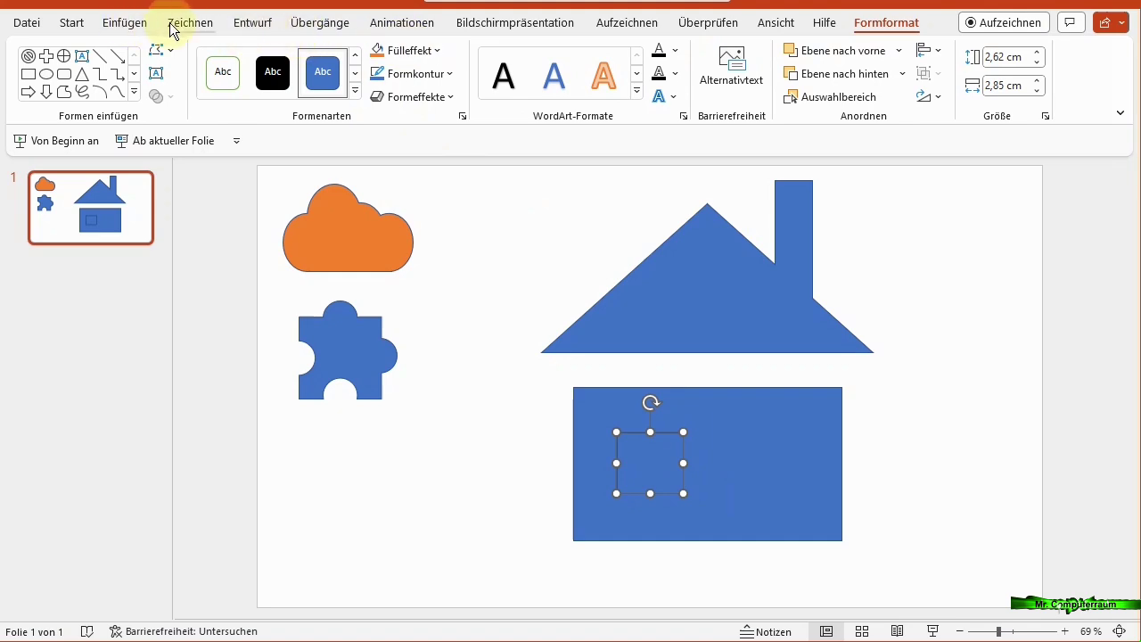
{"action": "left_click", "coordinate": [143, 25]}
{"action": "left_click", "coordinate": [378, 80]}
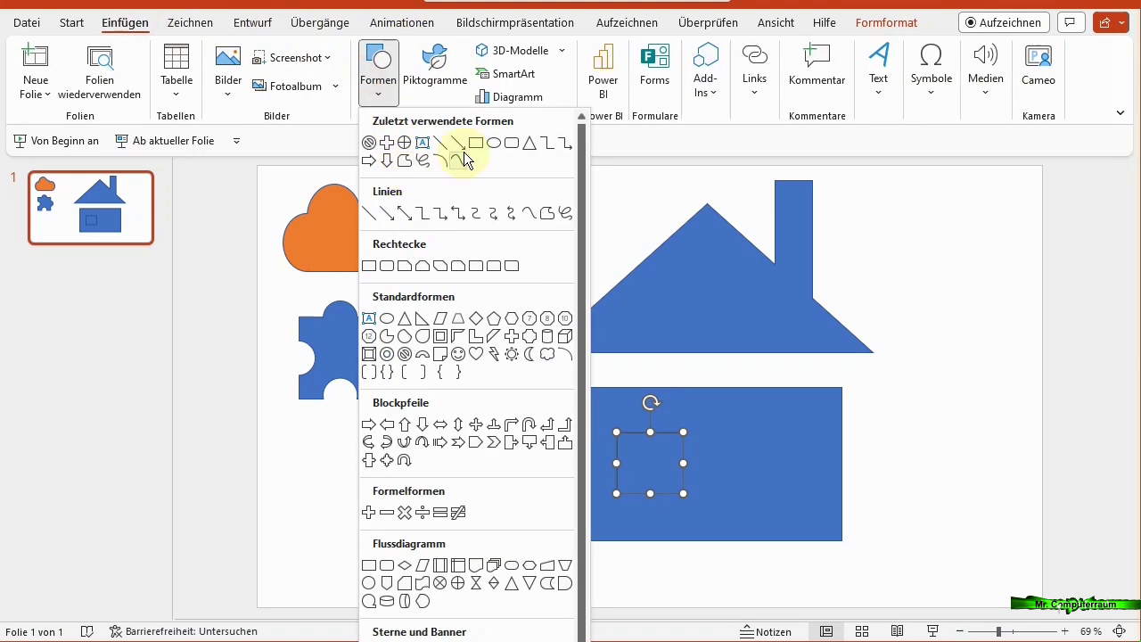
{"action": "left_click", "coordinate": [475, 145]}
{"action": "left_click_drag", "start_coordinate": [736, 438], "coordinate": [794, 539]}
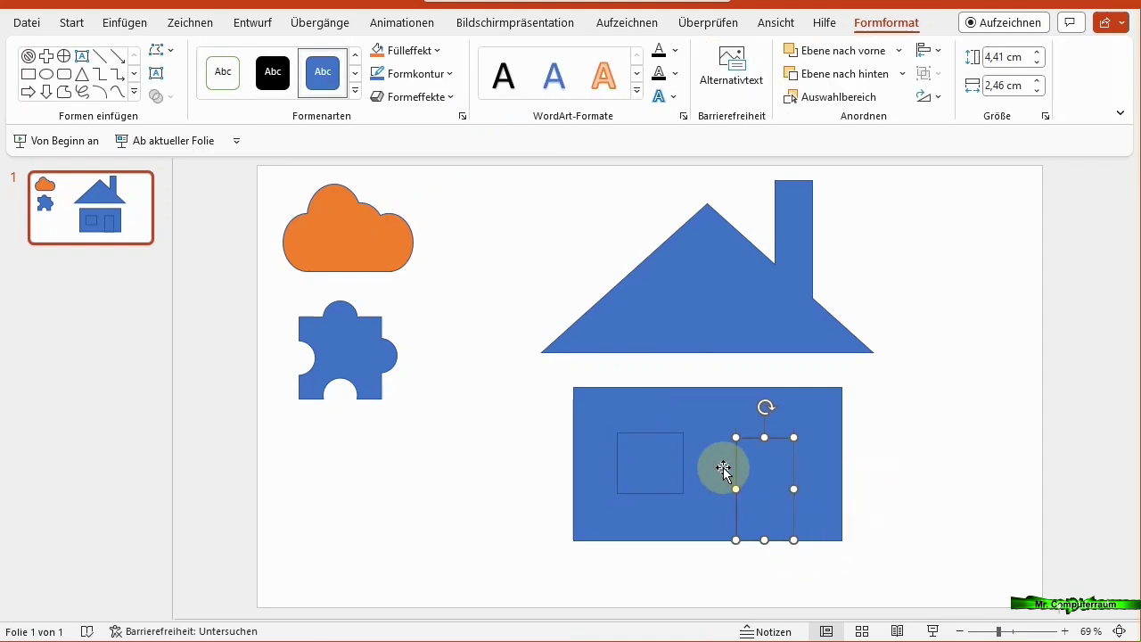
Select the body and window, try subtracting them, then undo the failed result.
{"action": "left_click", "coordinate": [603, 436], "text": "ctrl"}
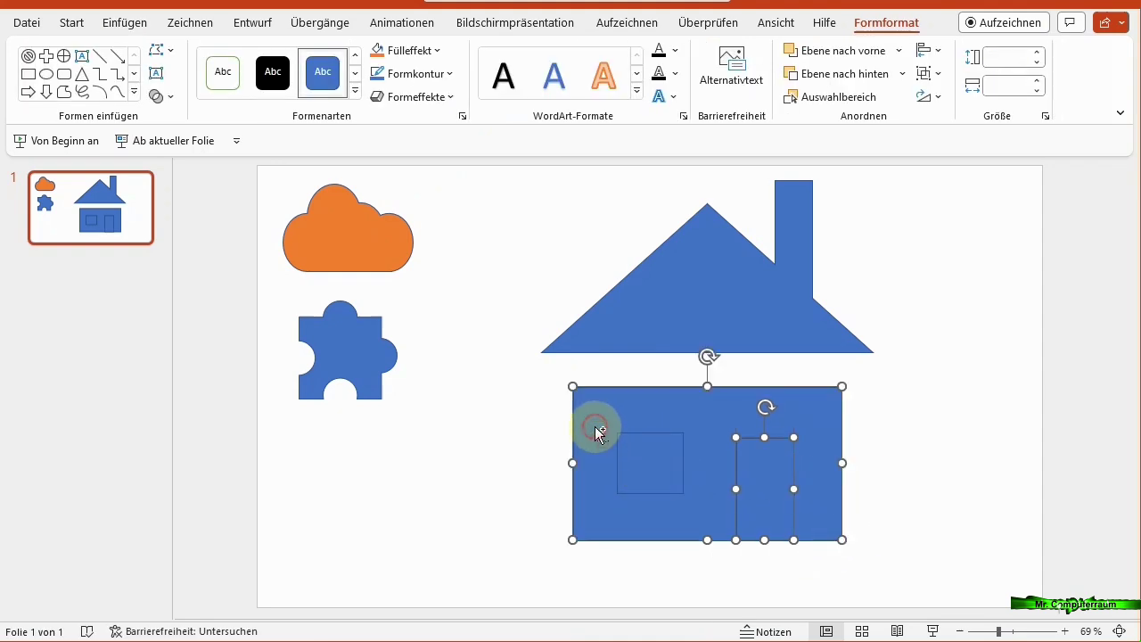
{"action": "left_click", "coordinate": [655, 465], "text": "ctrl"}
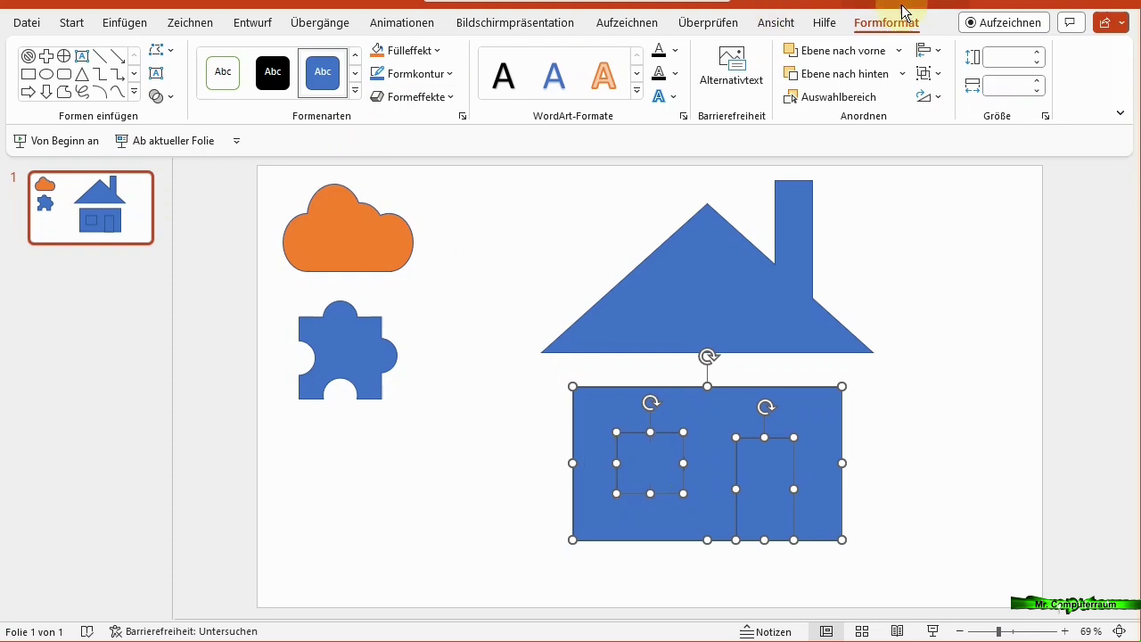
{"action": "left_click", "coordinate": [171, 97]}
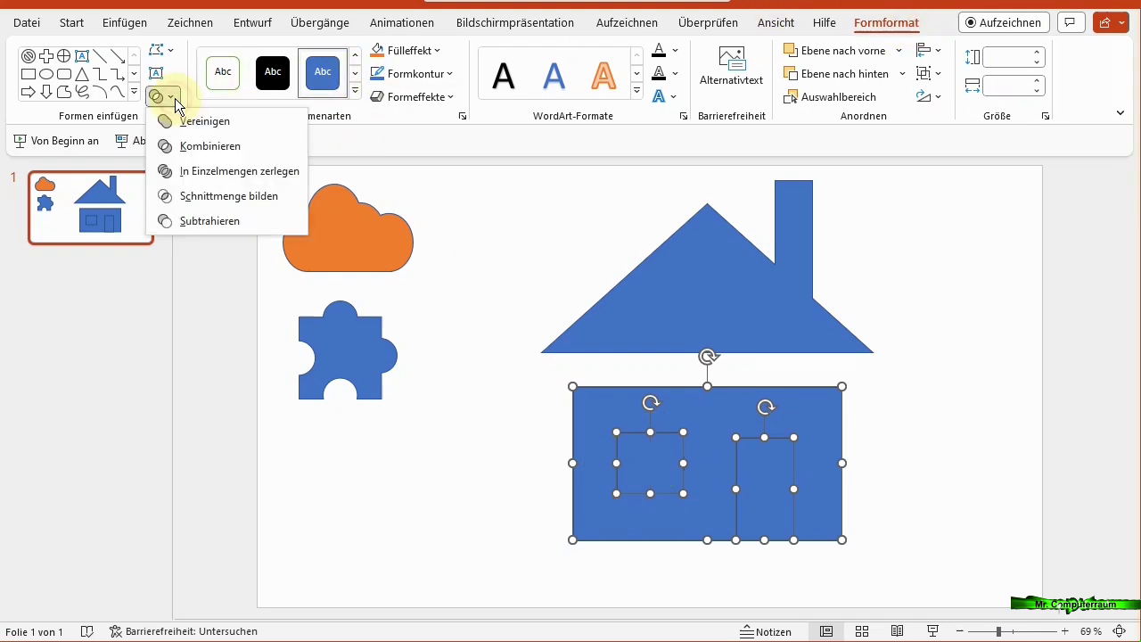
{"action": "left_click", "coordinate": [197, 220]}
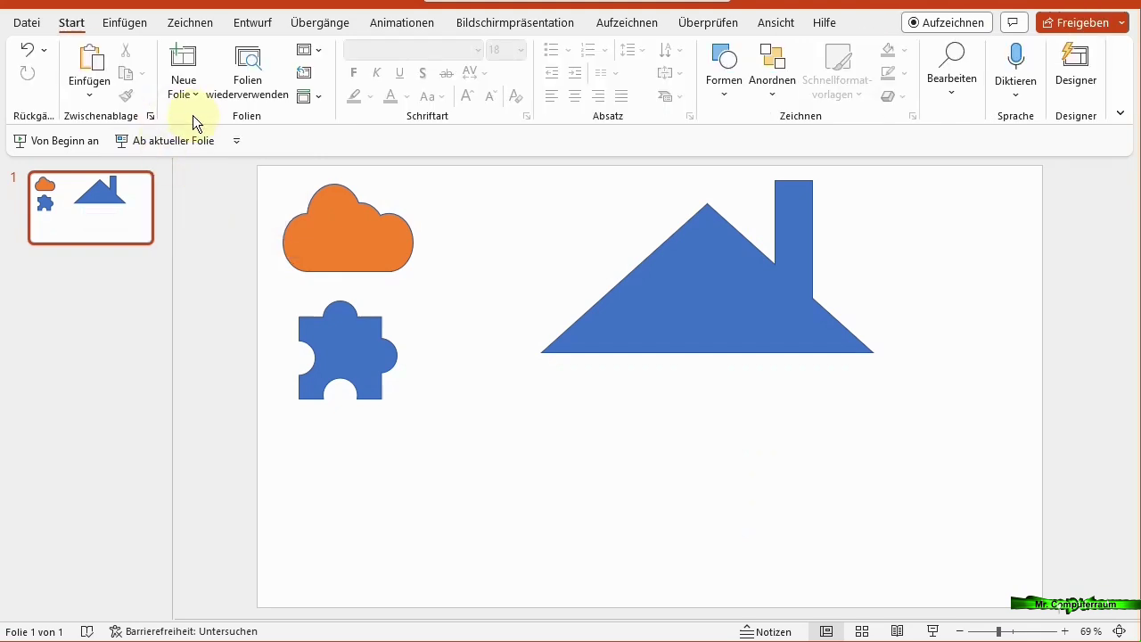
{"action": "left_click", "coordinate": [29, 48]}
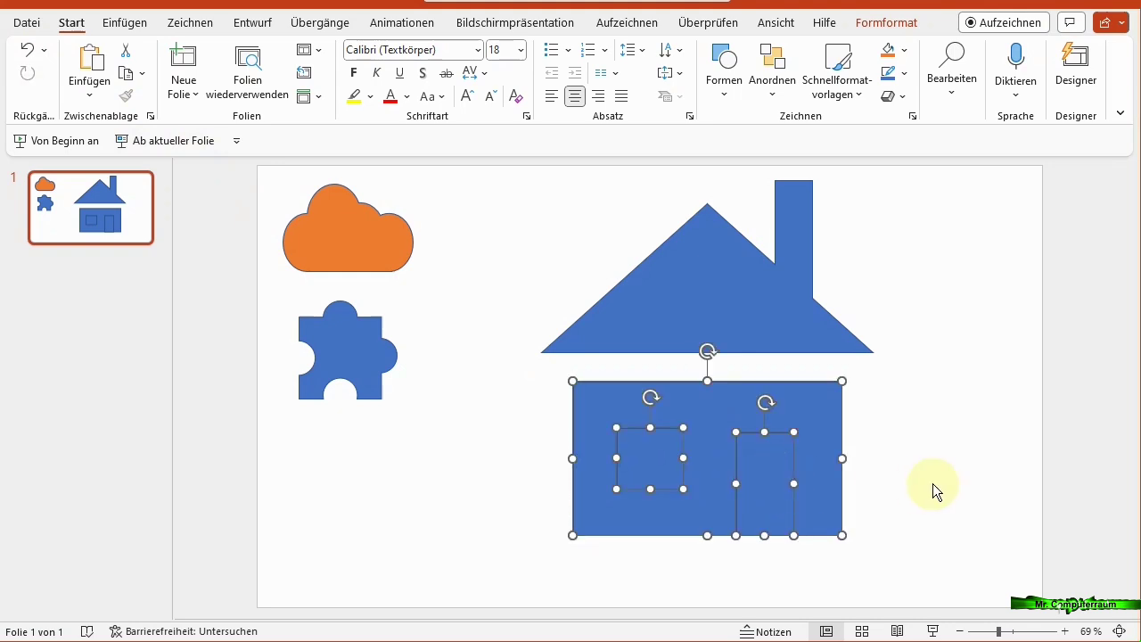
Nudge the door, subtract window and door from the body, then undo the subtraction.
{"action": "left_click_drag", "start_coordinate": [772, 486], "coordinate": [772, 481]}
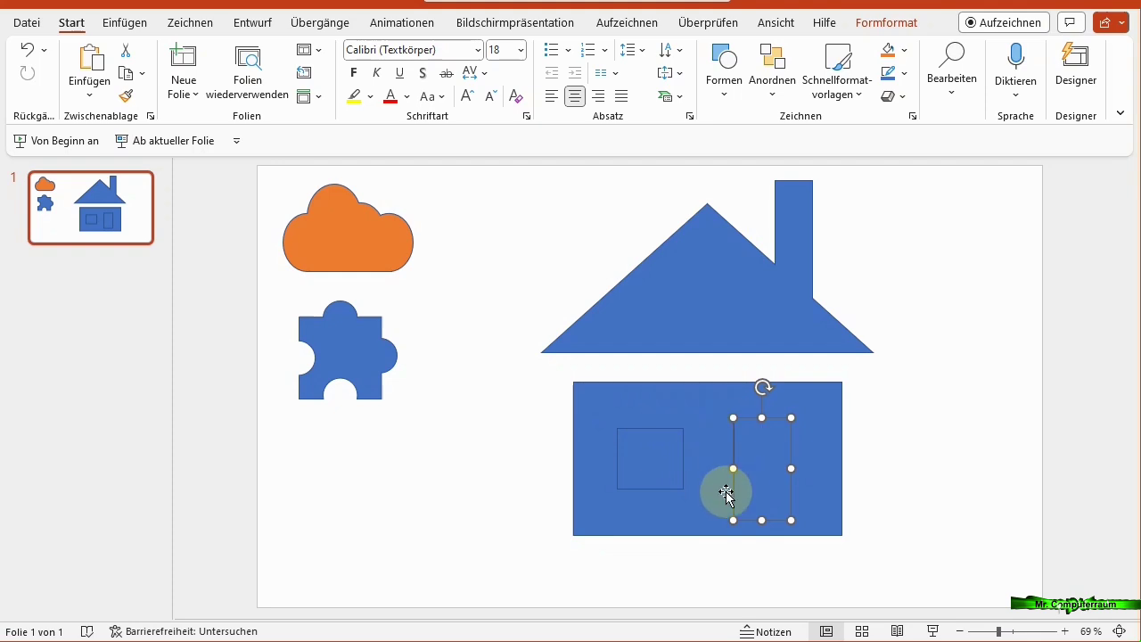
{"action": "left_click", "coordinate": [709, 513]}
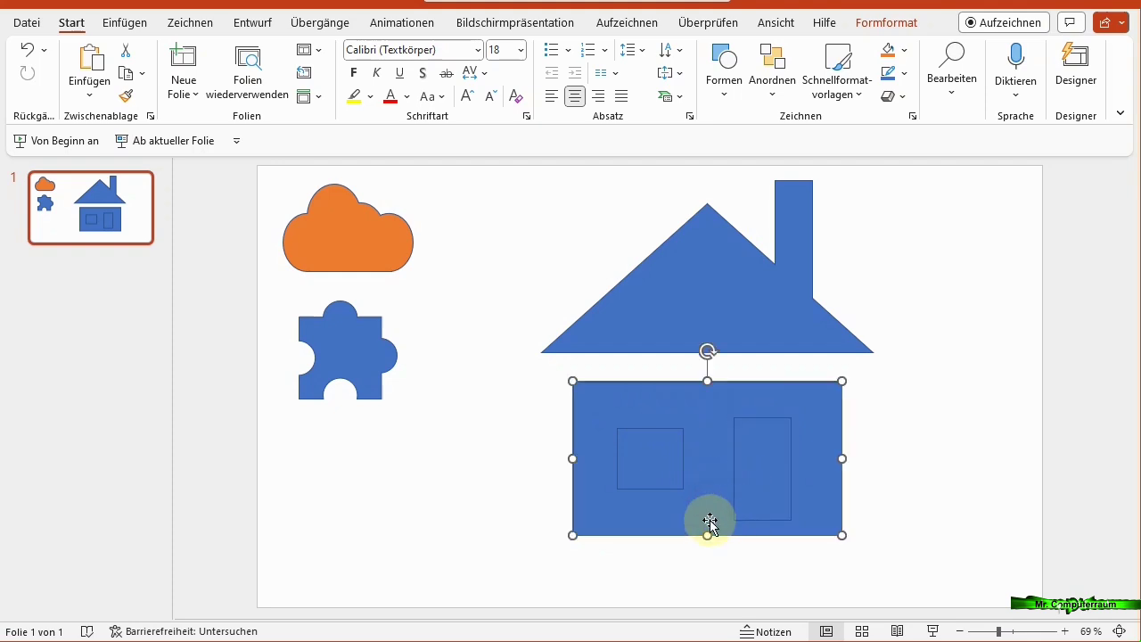
{"action": "left_click", "coordinate": [665, 471], "text": "shift"}
{"action": "left_click", "coordinate": [734, 470], "text": "shift"}
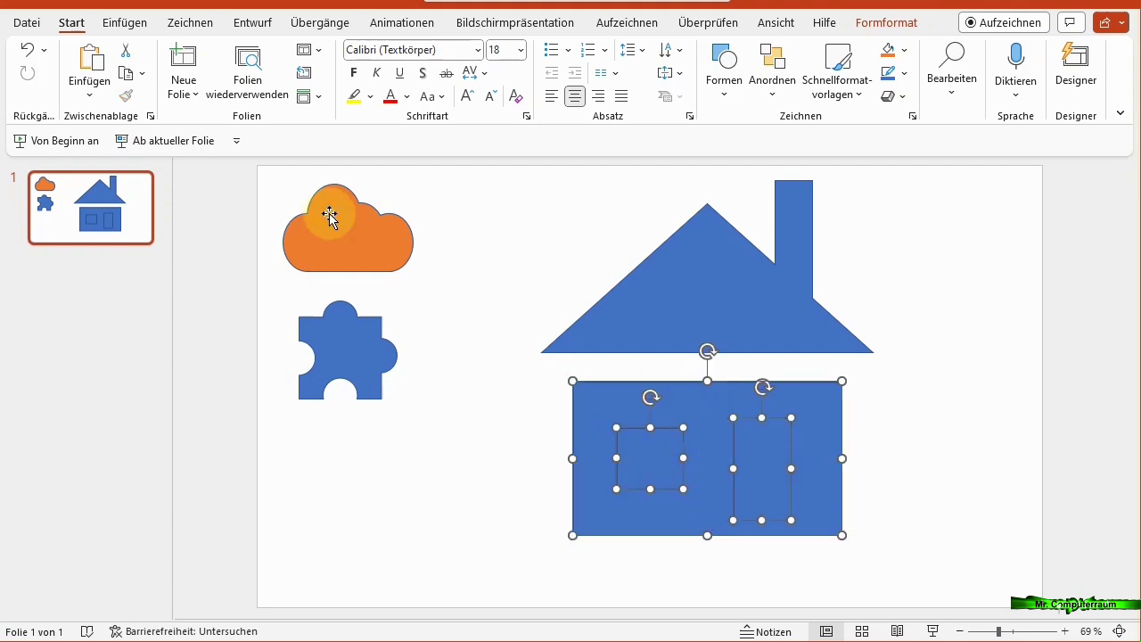
{"action": "left_click", "coordinate": [869, 22]}
{"action": "left_click", "coordinate": [169, 98]}
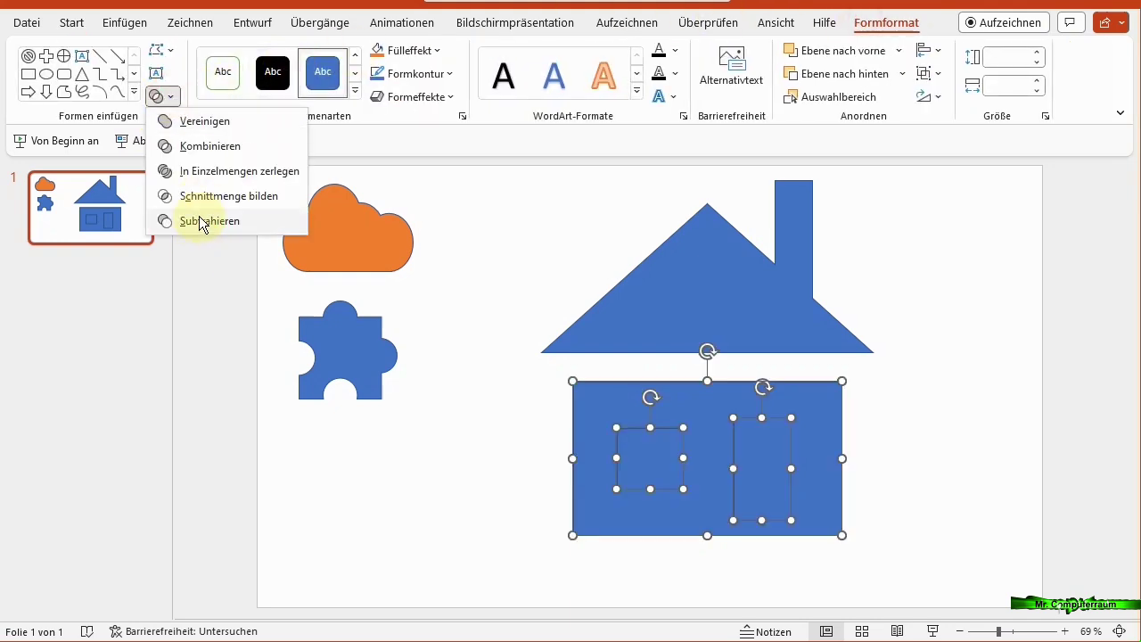
{"action": "left_click", "coordinate": [204, 223]}
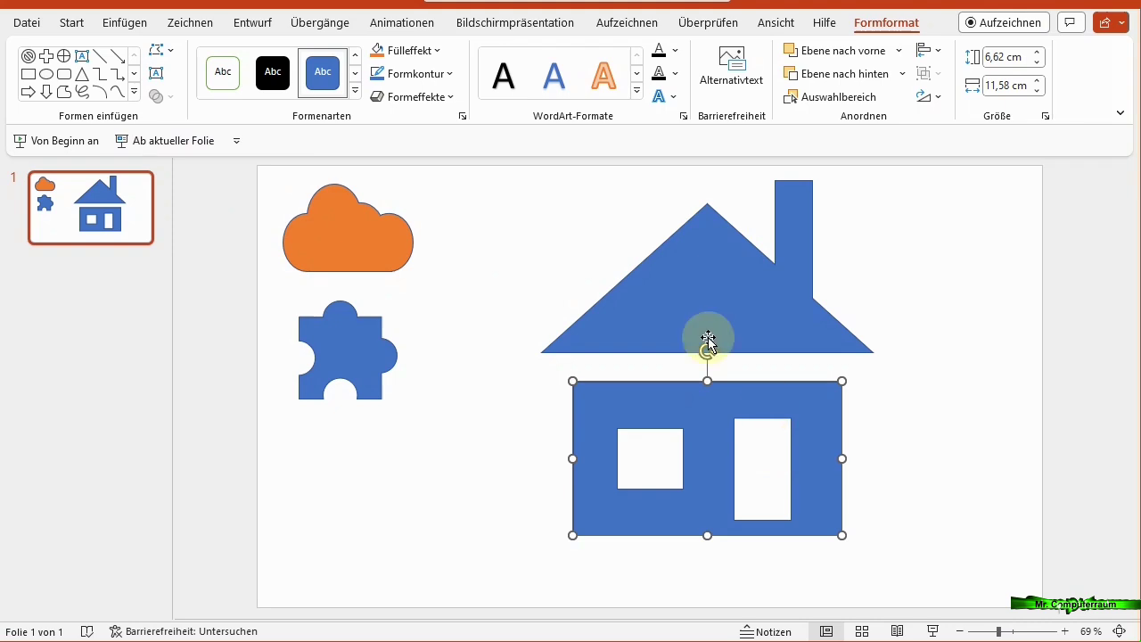
{"action": "left_click", "coordinate": [78, 23]}
{"action": "left_click", "coordinate": [27, 50]}
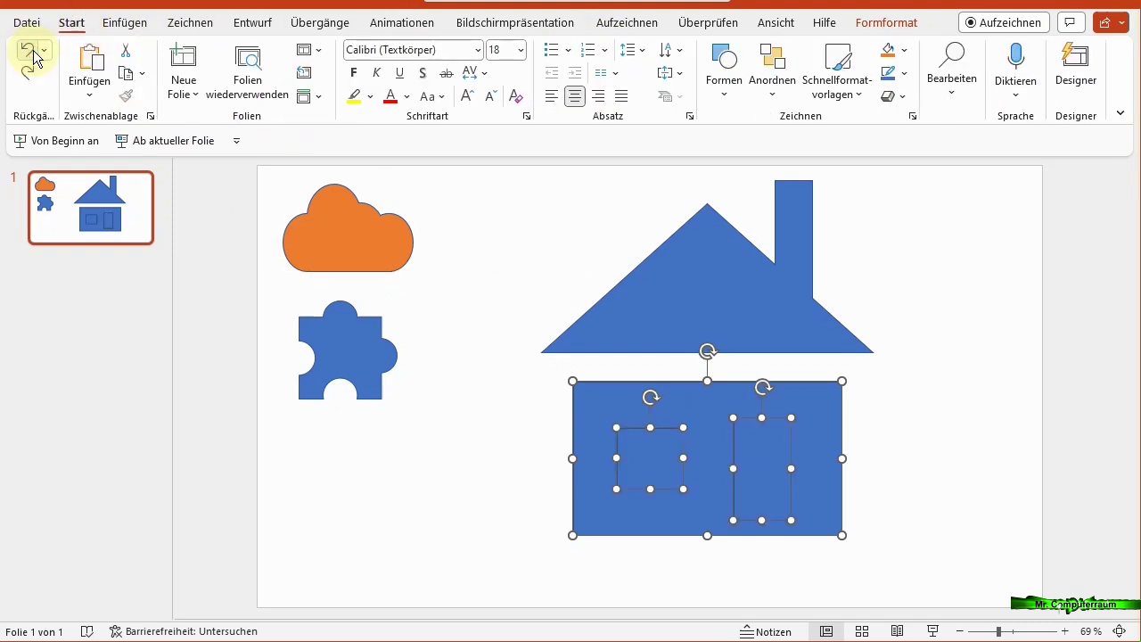
Split the shapes into pieces, delete the window and door pieces, and raise the body under the roof.
{"action": "left_click", "coordinate": [894, 23]}
{"action": "left_click", "coordinate": [158, 96]}
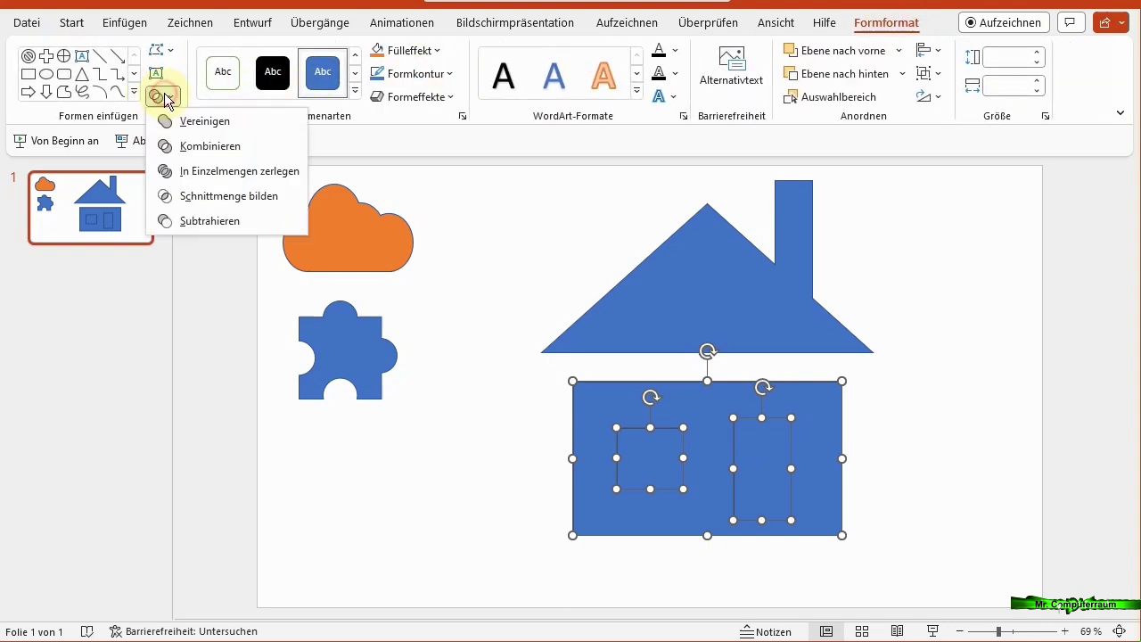
{"action": "left_click", "coordinate": [218, 174]}
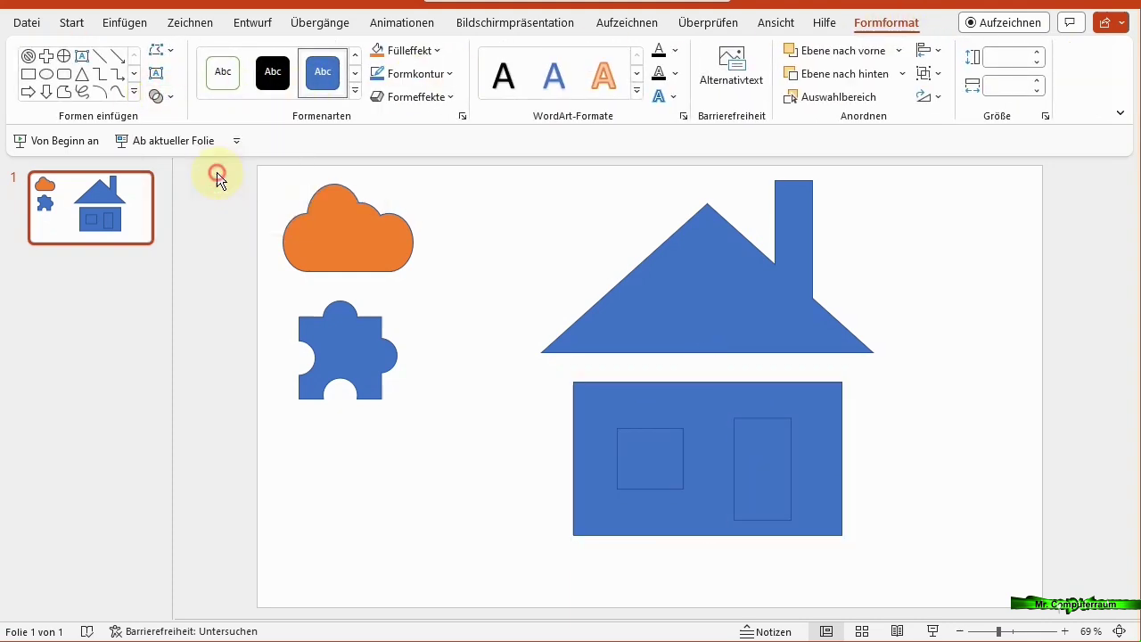
{"action": "left_click", "coordinate": [896, 528]}
{"action": "left_click", "coordinate": [648, 467]}
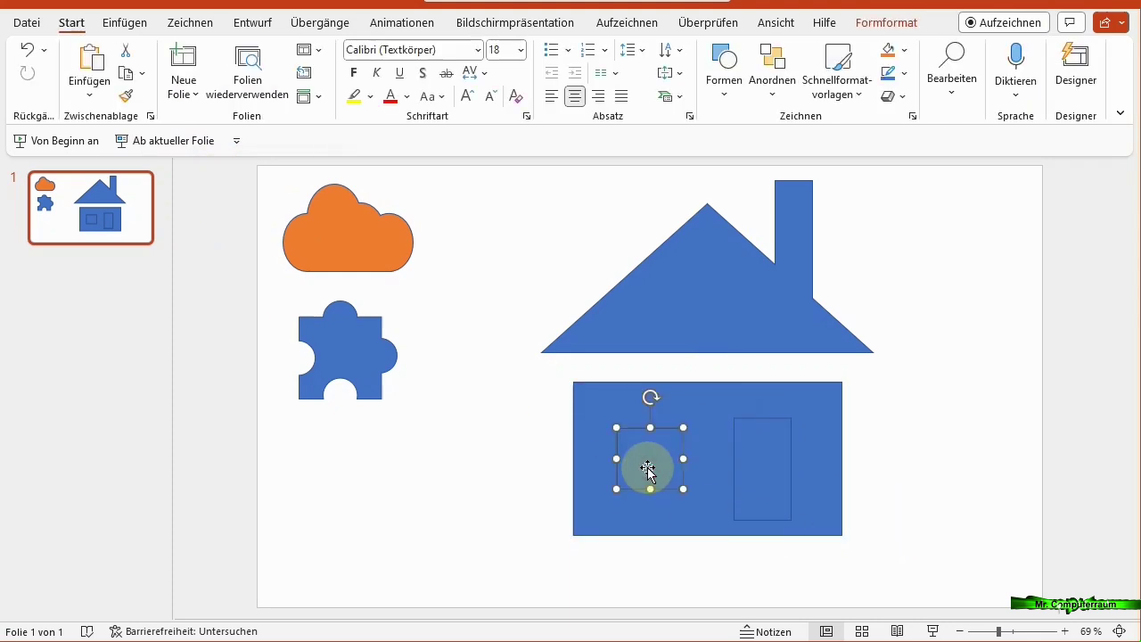
{"action": "key", "text": "Delete"}
{"action": "left_click", "coordinate": [764, 462]}
{"action": "key", "text": "Delete"}
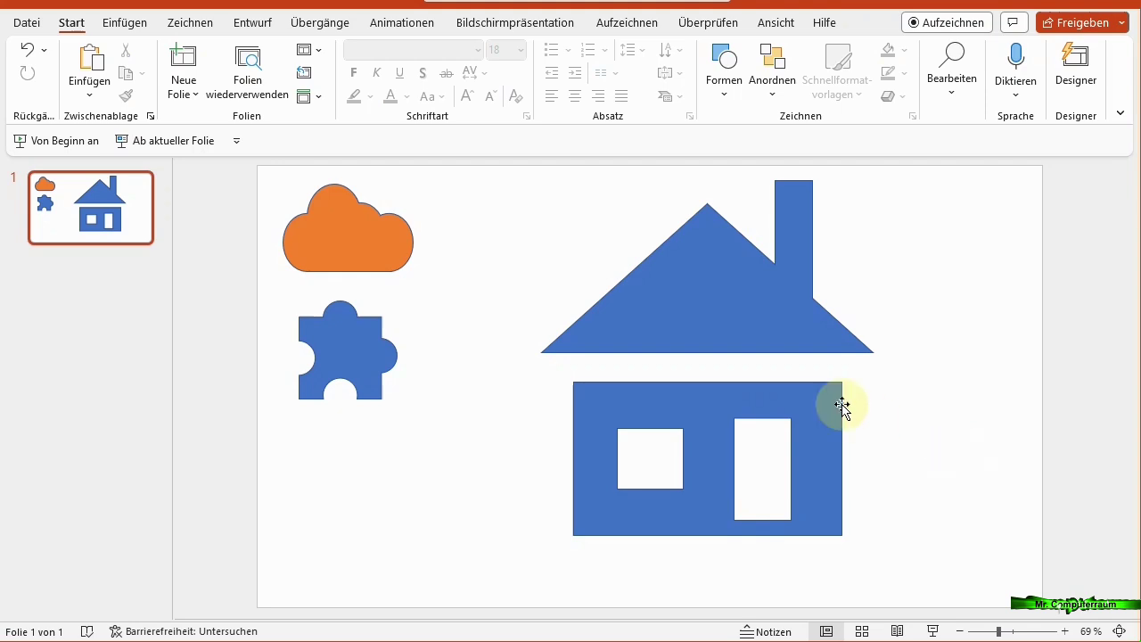
{"action": "left_click_drag", "start_coordinate": [713, 426], "coordinate": [721, 397]}
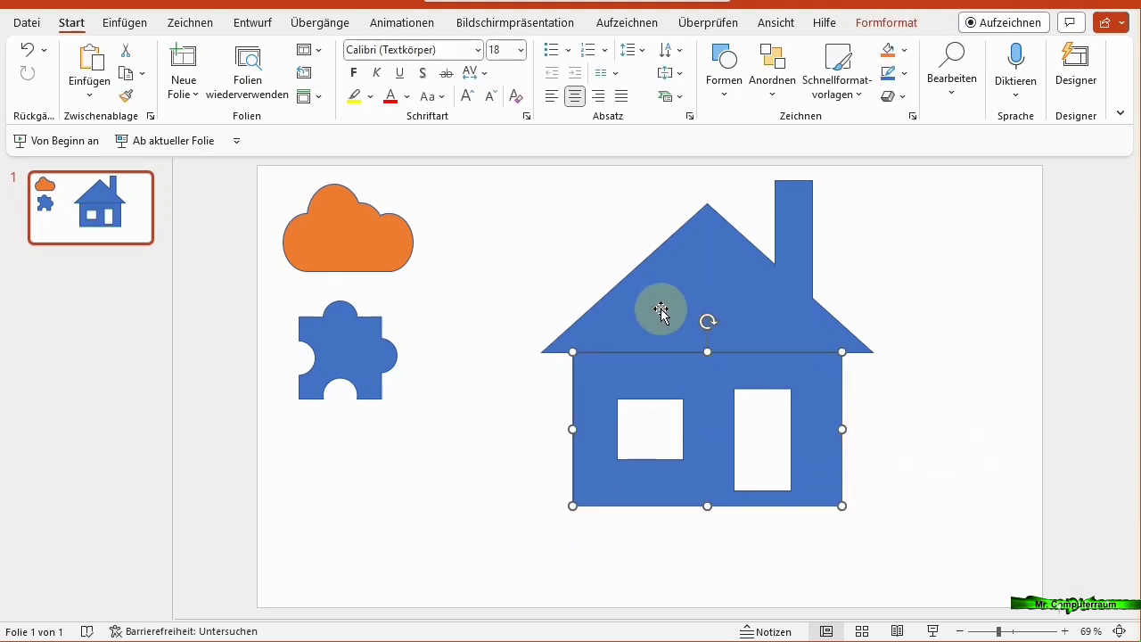
Unite the roof and lower block into a single house shape.
{"action": "left_click", "coordinate": [696, 314], "text": "shift"}
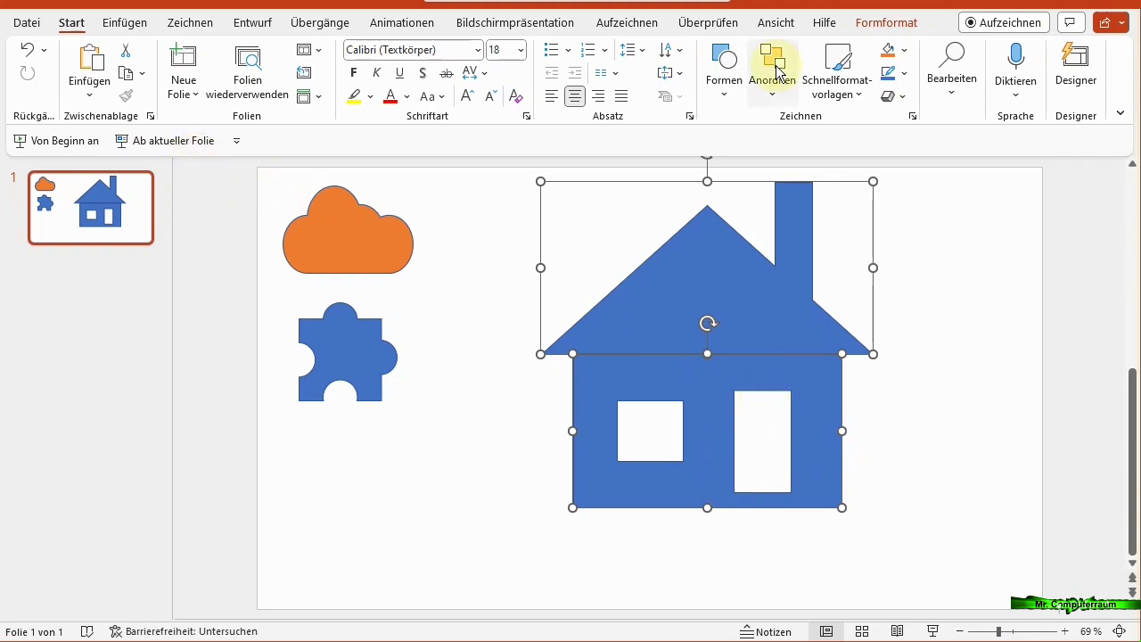
{"action": "left_click", "coordinate": [885, 23]}
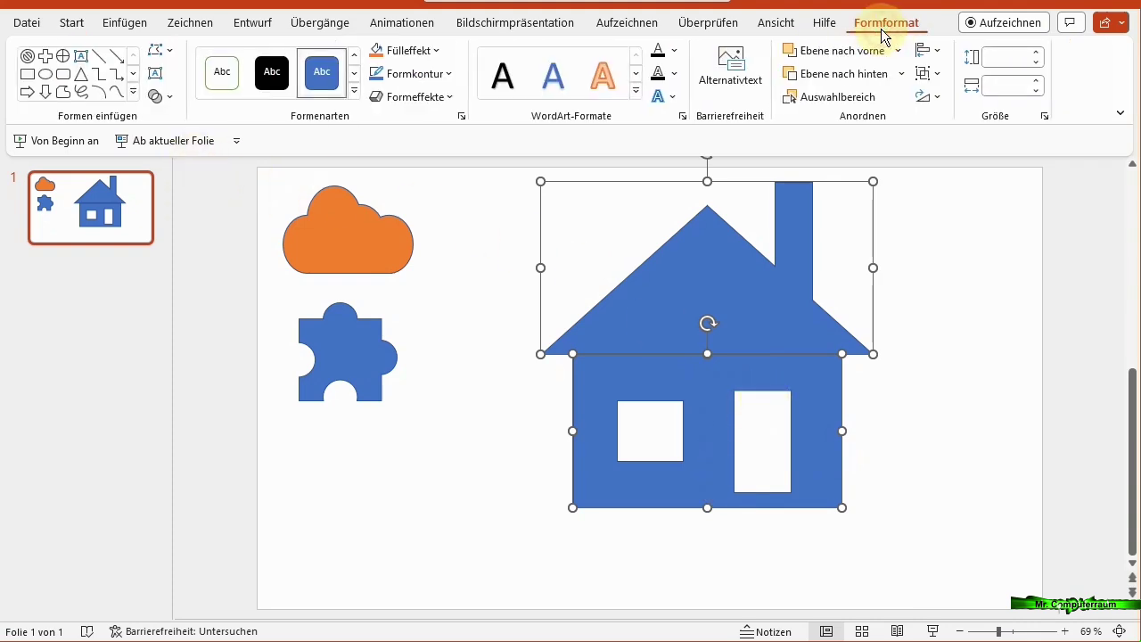
{"action": "left_click", "coordinate": [167, 98]}
{"action": "left_click", "coordinate": [175, 121]}
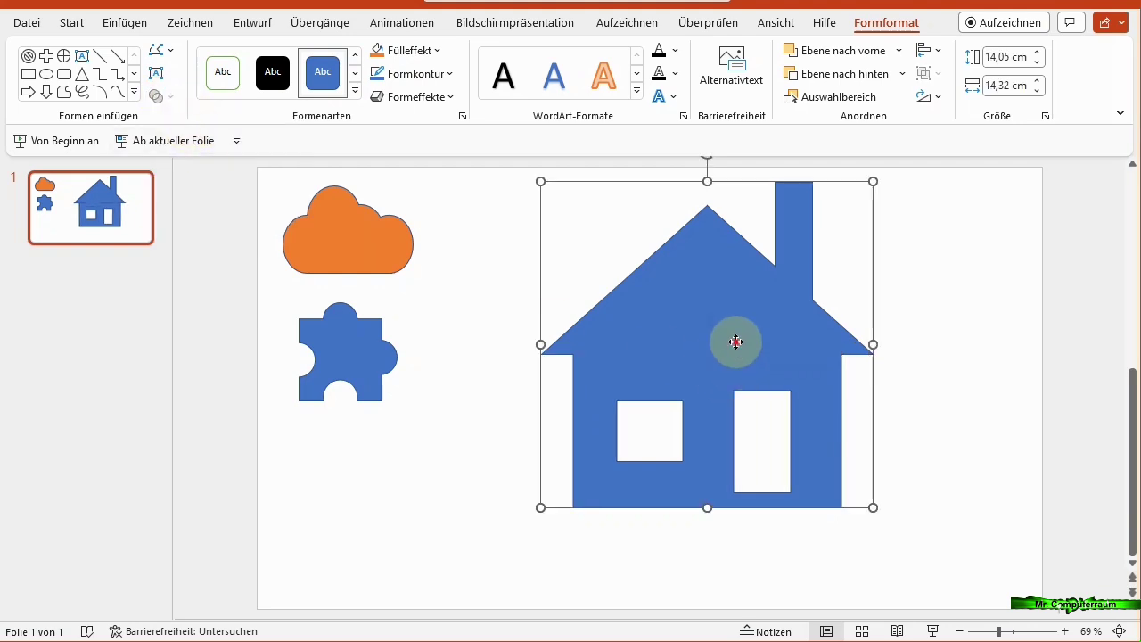
Shrink the house to 5,2 × 4,2 cm and place it below the puzzle piece.
{"action": "left_click_drag", "start_coordinate": [735, 341], "coordinate": [696, 364]}
{"action": "left_click_drag", "start_coordinate": [829, 528], "coordinate": [593, 323]}
{"action": "mouse_move", "coordinate": [540, 254]}
{"action": "left_mouse_down"}
{"action": "mouse_move", "coordinate": [418, 491]}
{"action": "mouse_move", "coordinate": [345, 480]}
{"action": "left_mouse_up"}
{"action": "left_click", "coordinate": [700, 406]}
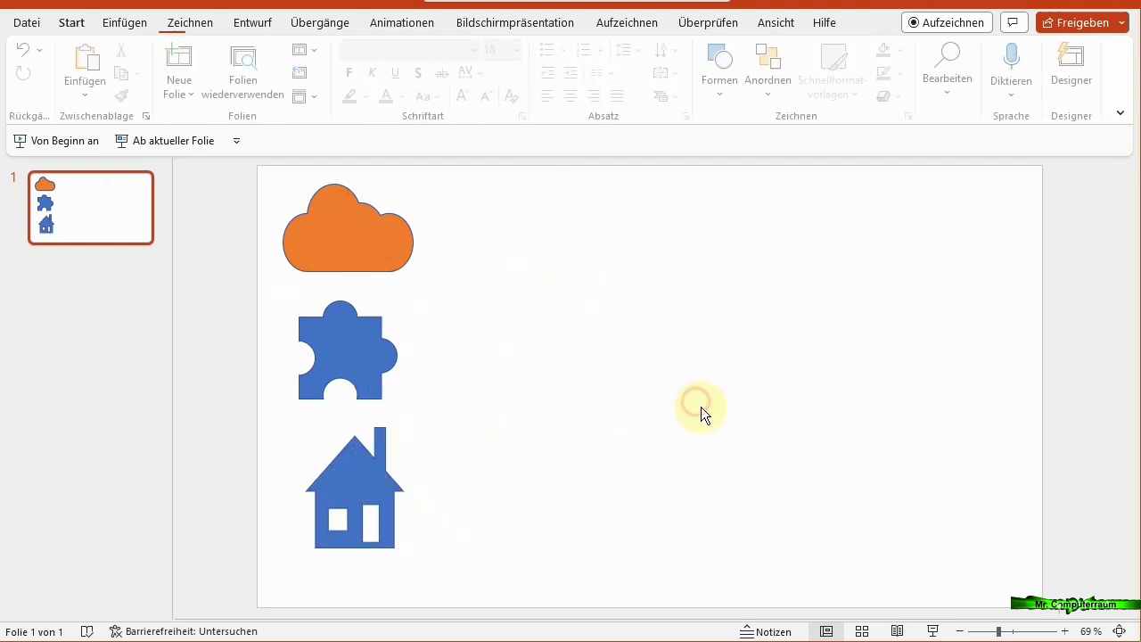
Draw a wide blue rectangle on the slide's empty right area.
{"action": "left_click", "coordinate": [108, 24]}
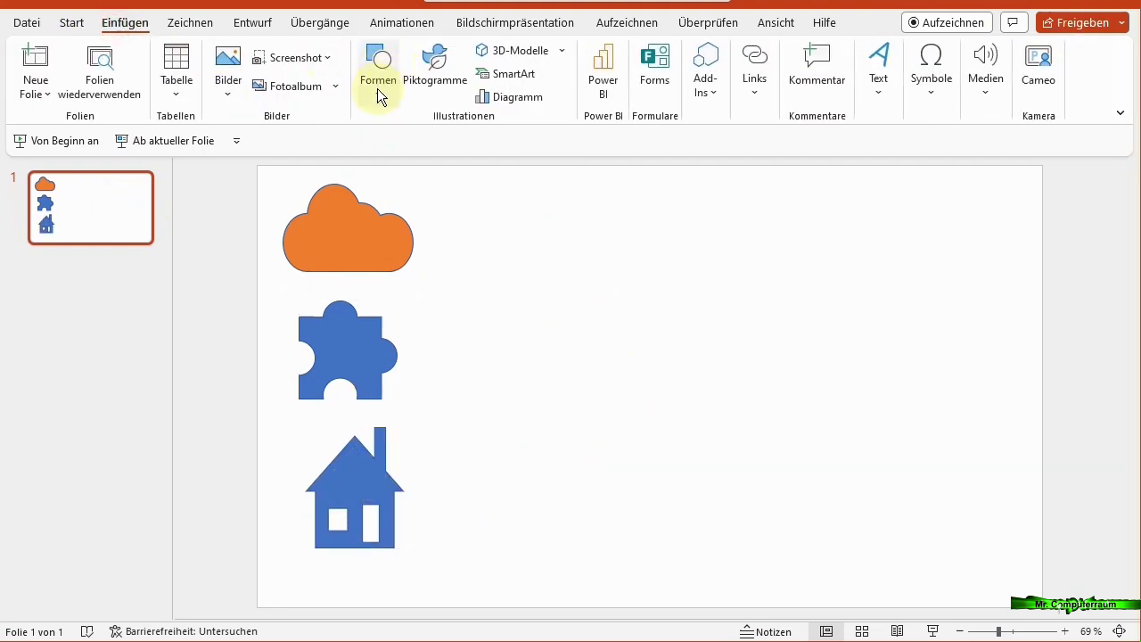
{"action": "left_click", "coordinate": [377, 89]}
{"action": "left_click", "coordinate": [479, 146]}
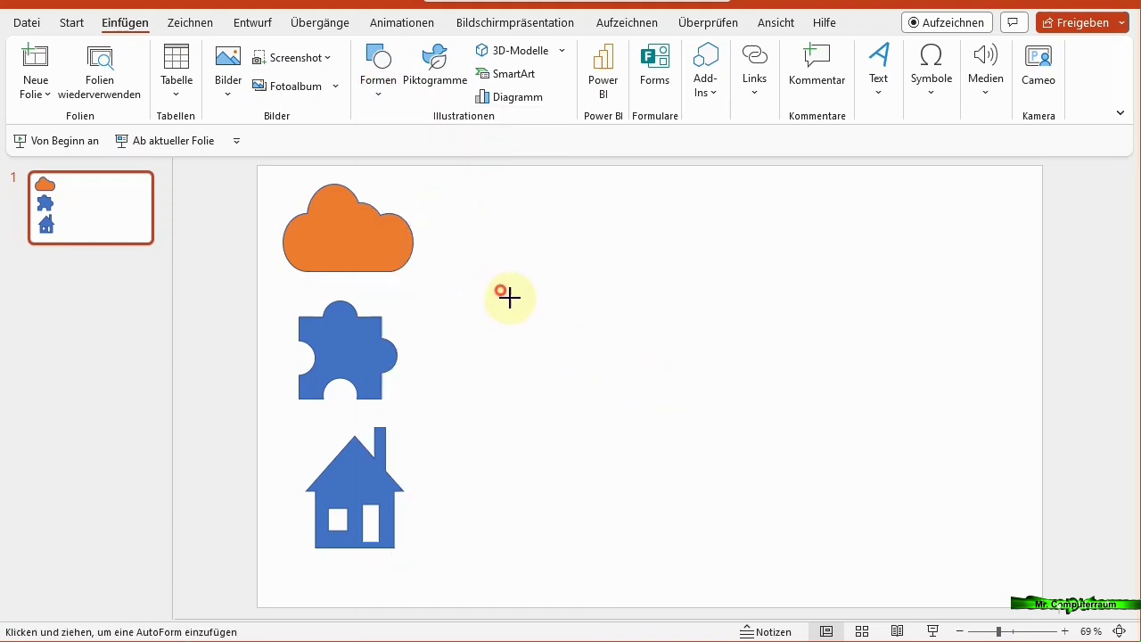
{"action": "left_click_drag", "start_coordinate": [509, 298], "coordinate": [989, 489]}
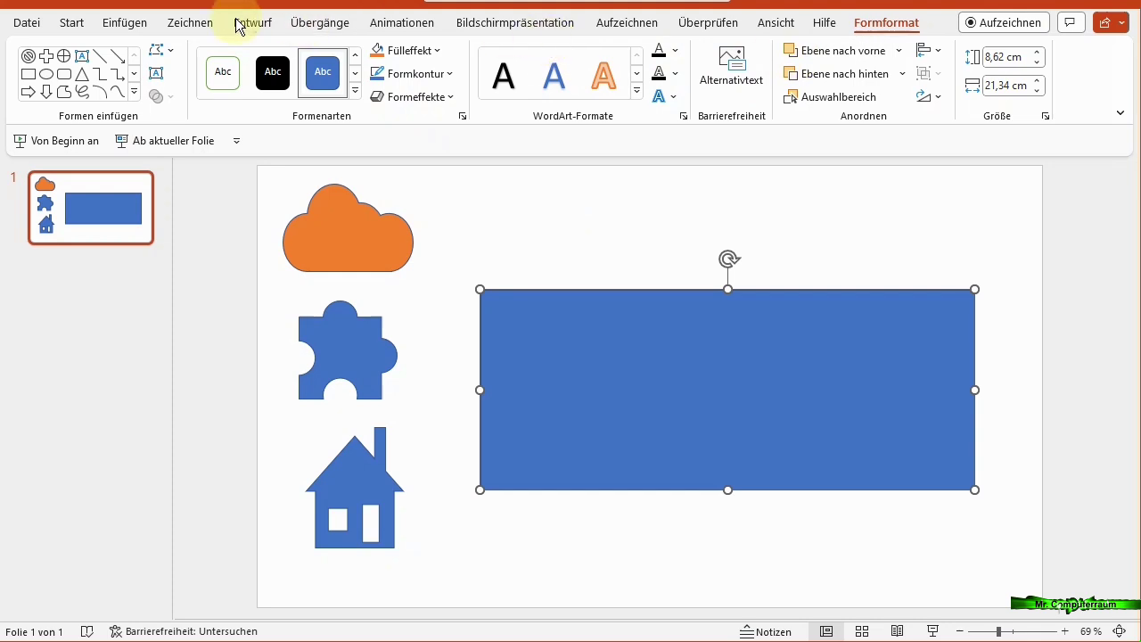
Add a text box inside the rectangle and type 'Textfeld'.
{"action": "left_click", "coordinate": [132, 27]}
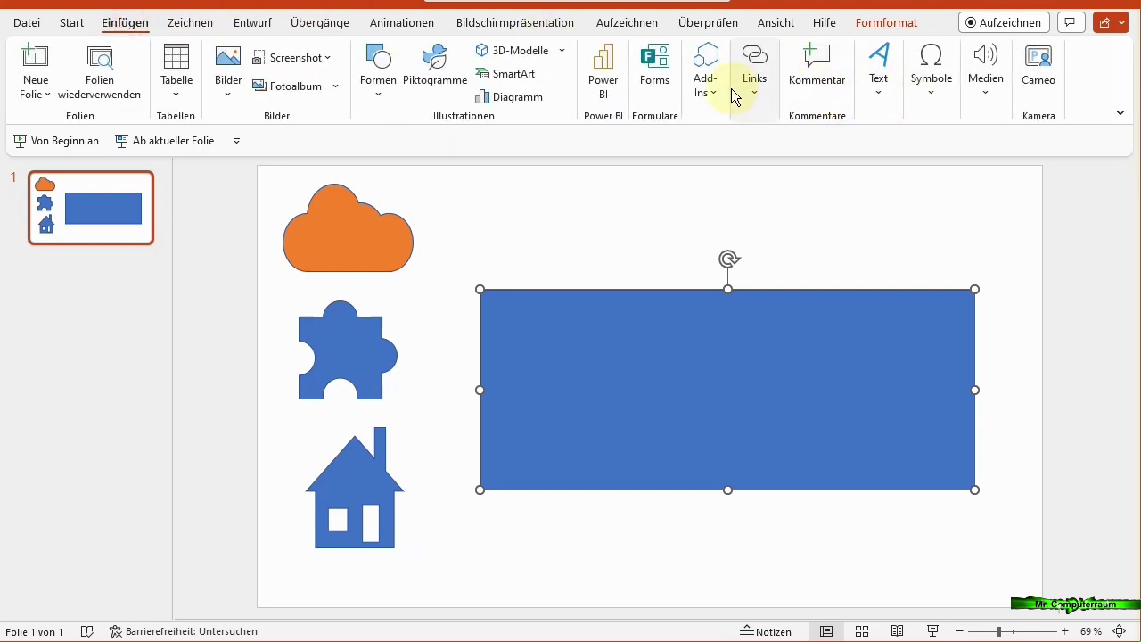
{"action": "left_click", "coordinate": [879, 94]}
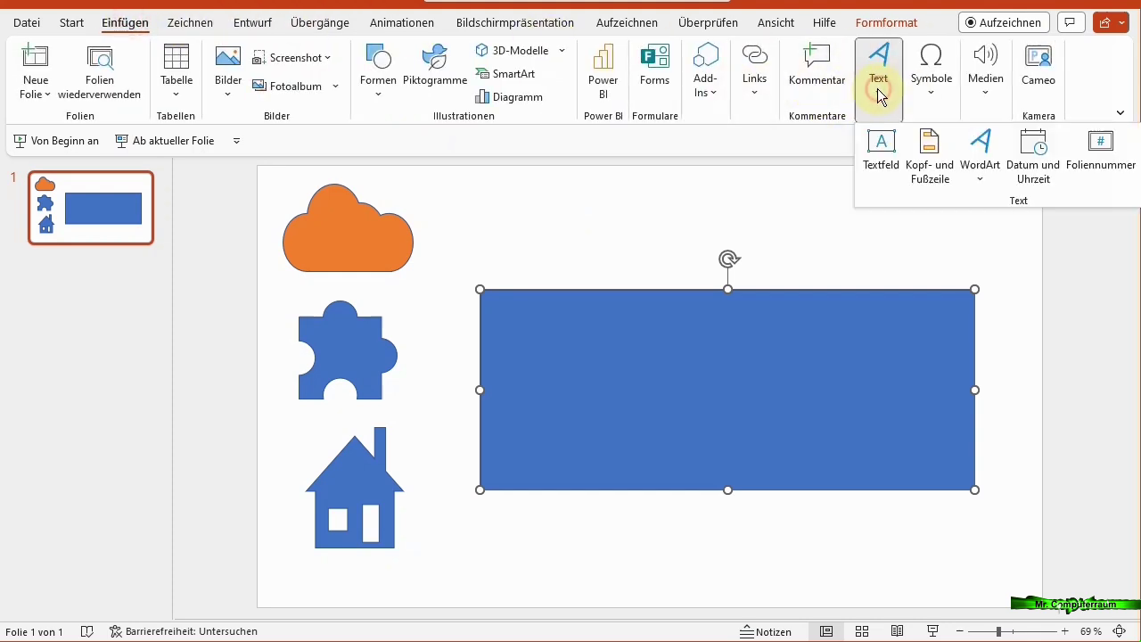
{"action": "left_click", "coordinate": [882, 147]}
{"action": "left_click_drag", "start_coordinate": [506, 329], "coordinate": [920, 457]}
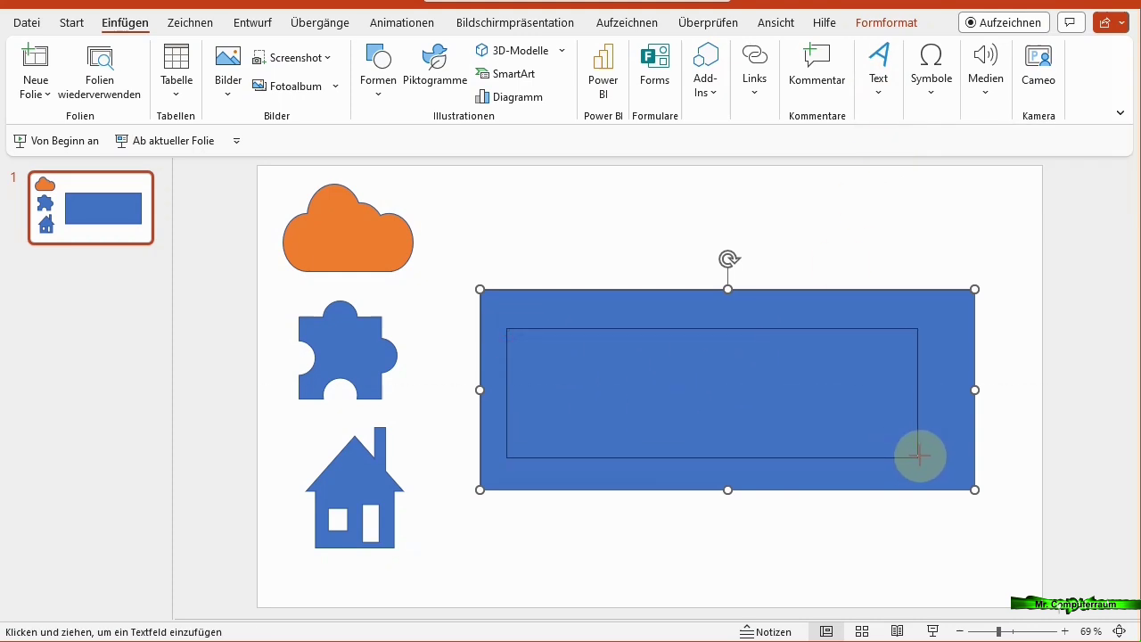
{"action": "type", "text": "Textfeld"}
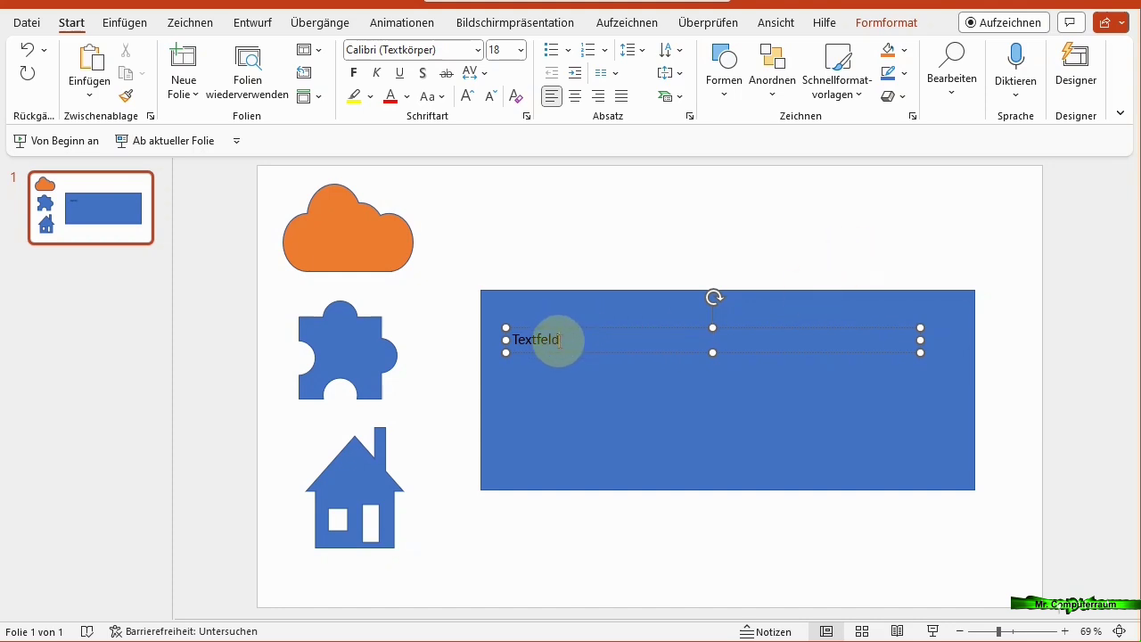
Select the word 'Textfeld' and enlarge it to 138 pt.
{"action": "left_click_drag", "start_coordinate": [559, 340], "coordinate": [510, 340]}
{"action": "left_click", "coordinate": [659, 284]}
{"action": "left_click", "coordinate": [659, 284]}
{"action": "left_click", "coordinate": [659, 283]}
{"action": "left_click", "coordinate": [659, 284]}
{"action": "left_click", "coordinate": [659, 283]}
{"action": "left_click", "coordinate": [659, 283]}
{"action": "left_click", "coordinate": [659, 283]}
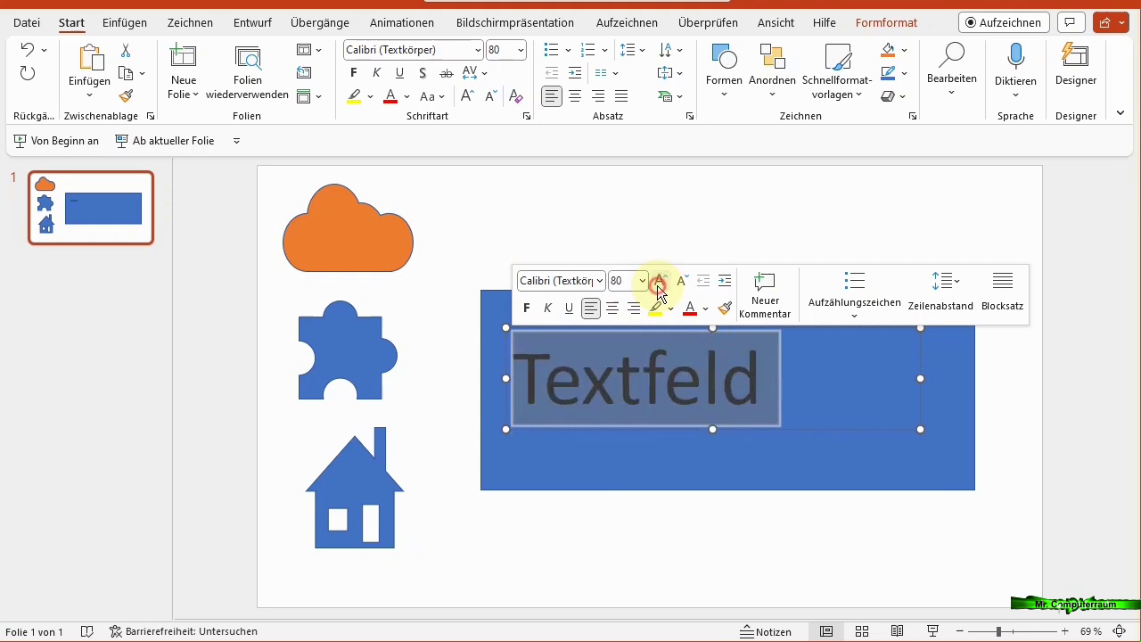
{"action": "left_click", "coordinate": [658, 284]}
{"action": "left_click", "coordinate": [659, 283]}
{"action": "left_click", "coordinate": [658, 283]}
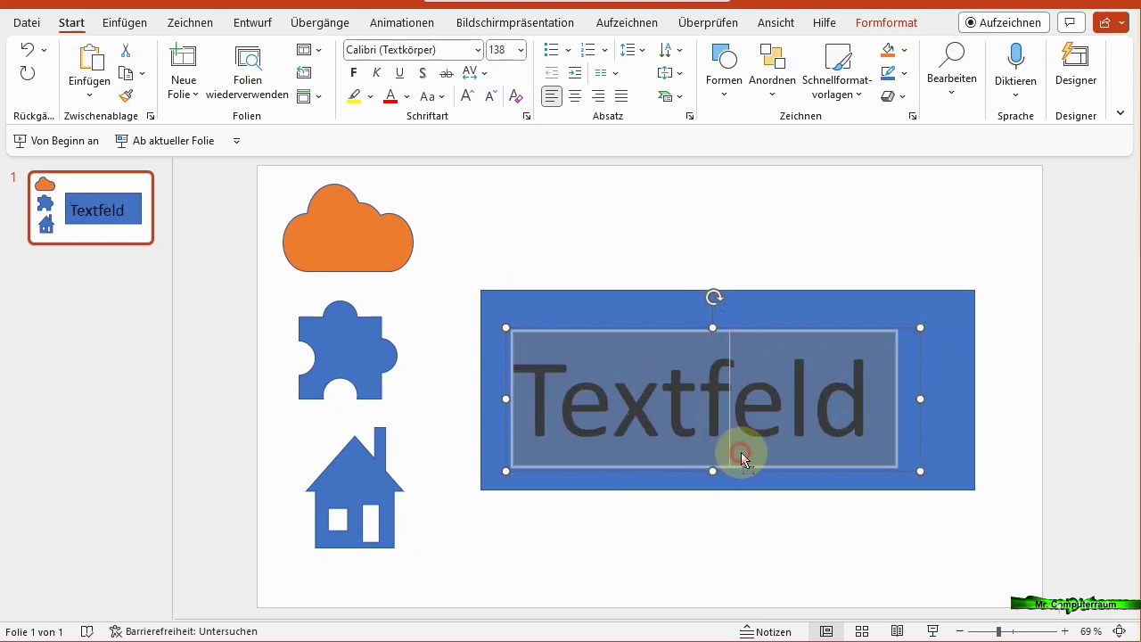
Centre the text box within the rectangle and select the rectangle along with it.
{"action": "left_click", "coordinate": [740, 457]}
{"action": "left_click_drag", "start_coordinate": [740, 470], "coordinate": [770, 462]}
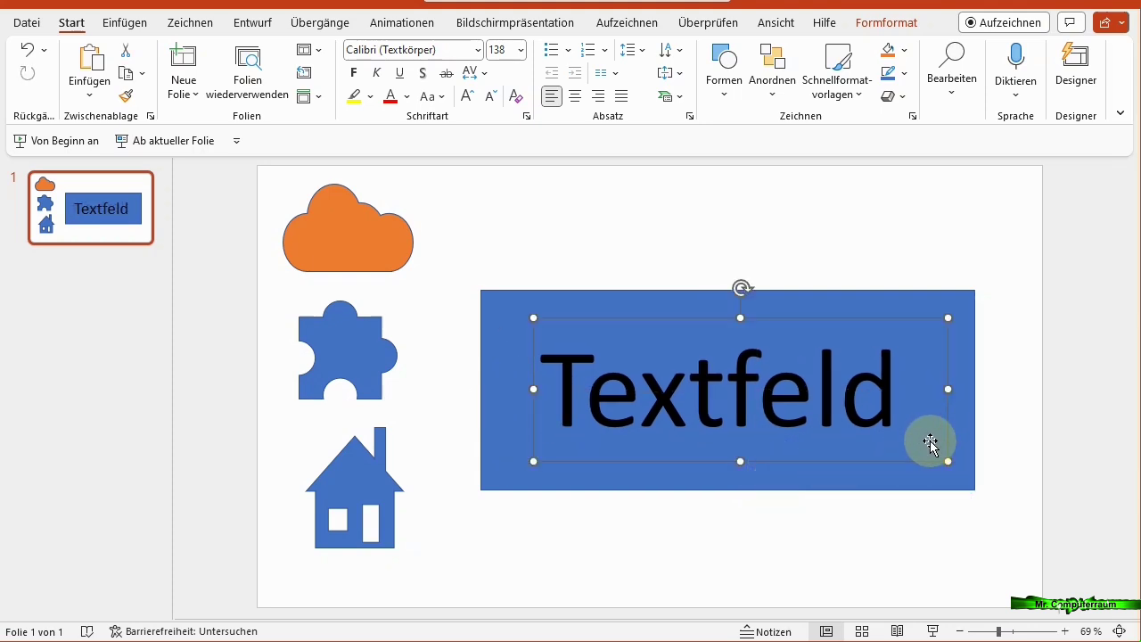
{"action": "left_click", "coordinate": [504, 352], "text": "shift"}
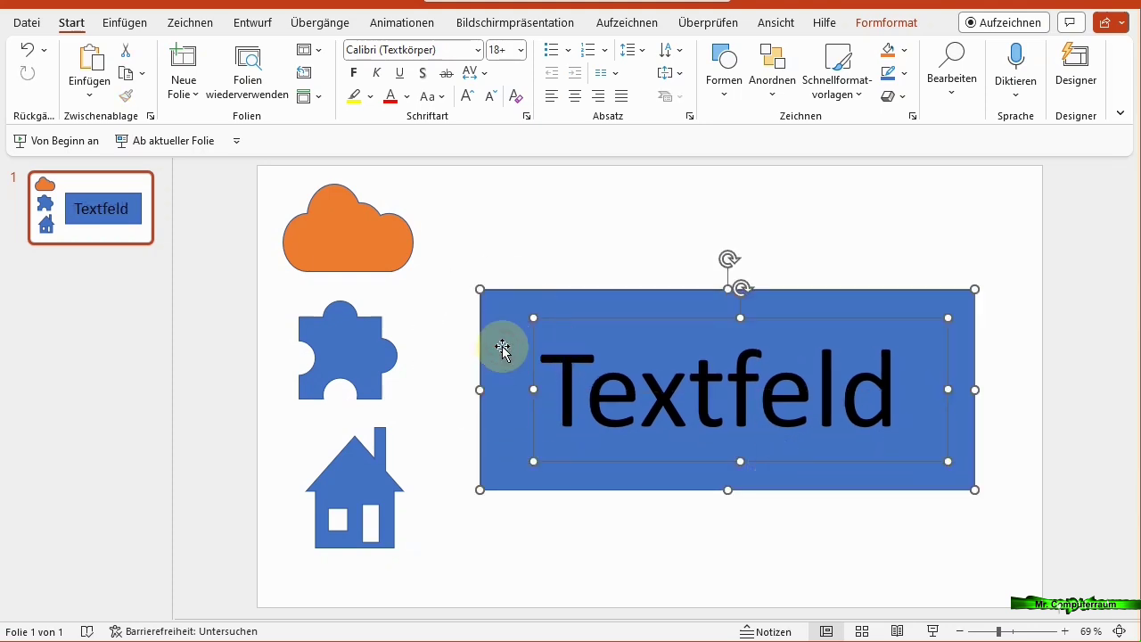
Try a Kombinieren merge of rectangle and text, then undo it.
{"action": "left_click", "coordinate": [887, 22]}
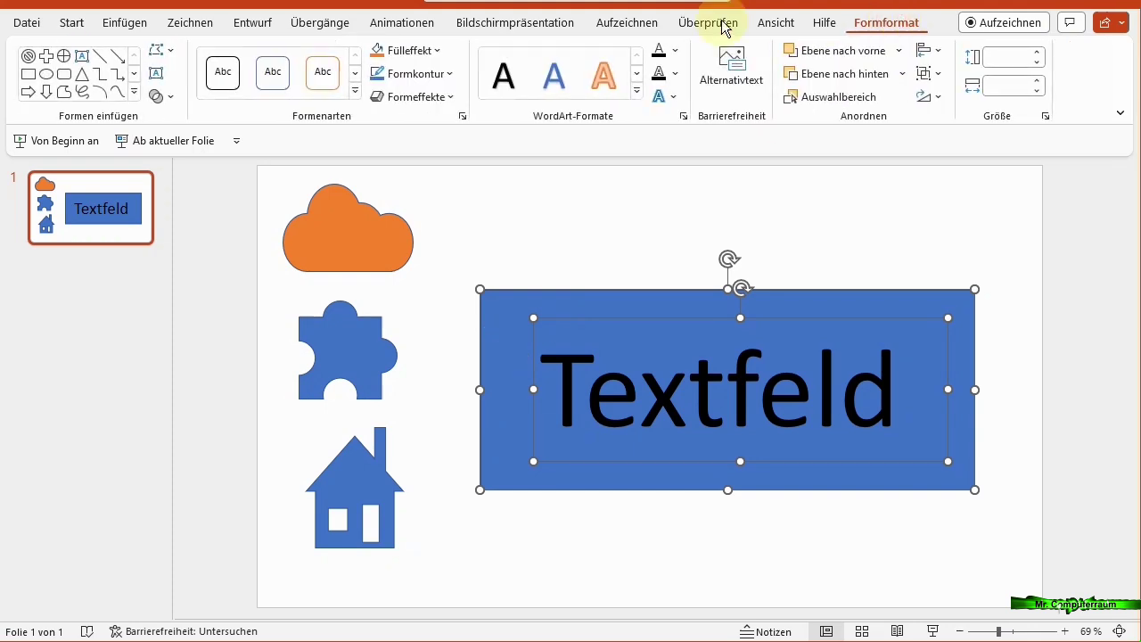
{"action": "left_click", "coordinate": [172, 99]}
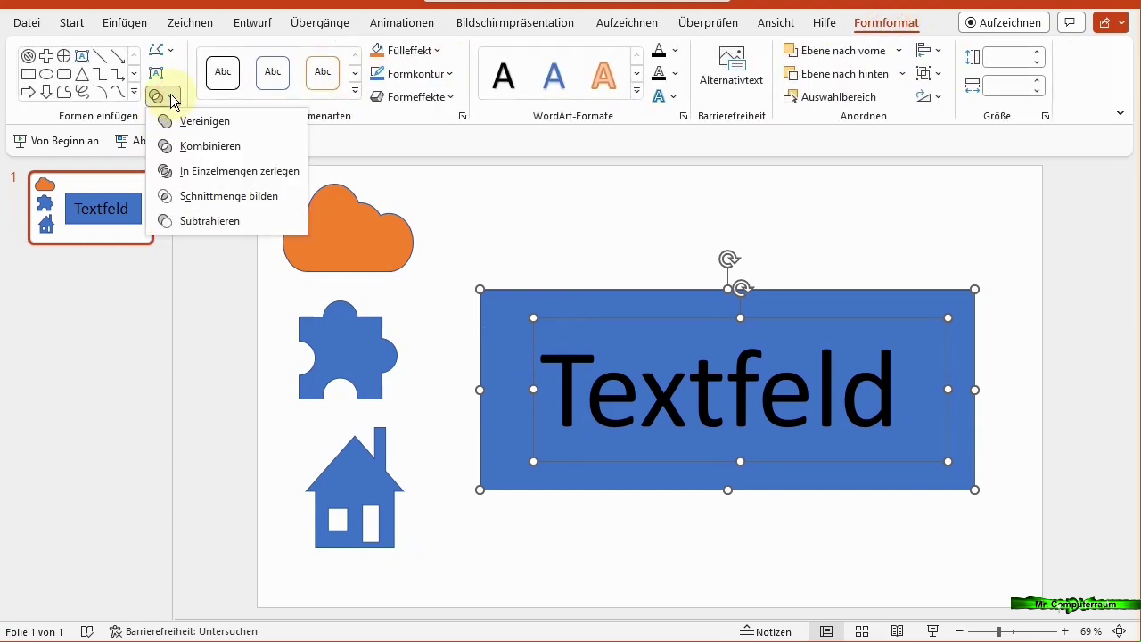
{"action": "left_click", "coordinate": [191, 151]}
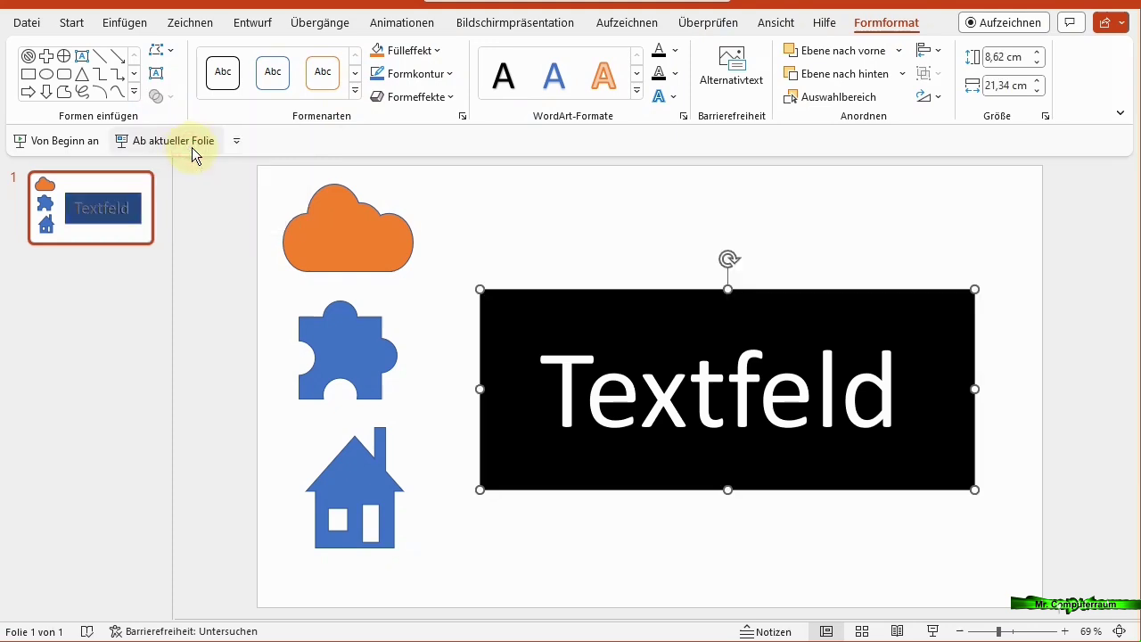
{"action": "mouse_move", "coordinate": [682, 311]}
{"action": "left_mouse_down"}
{"action": "mouse_move", "coordinate": [416, 269]}
{"action": "mouse_move", "coordinate": [699, 283]}
{"action": "left_mouse_up"}
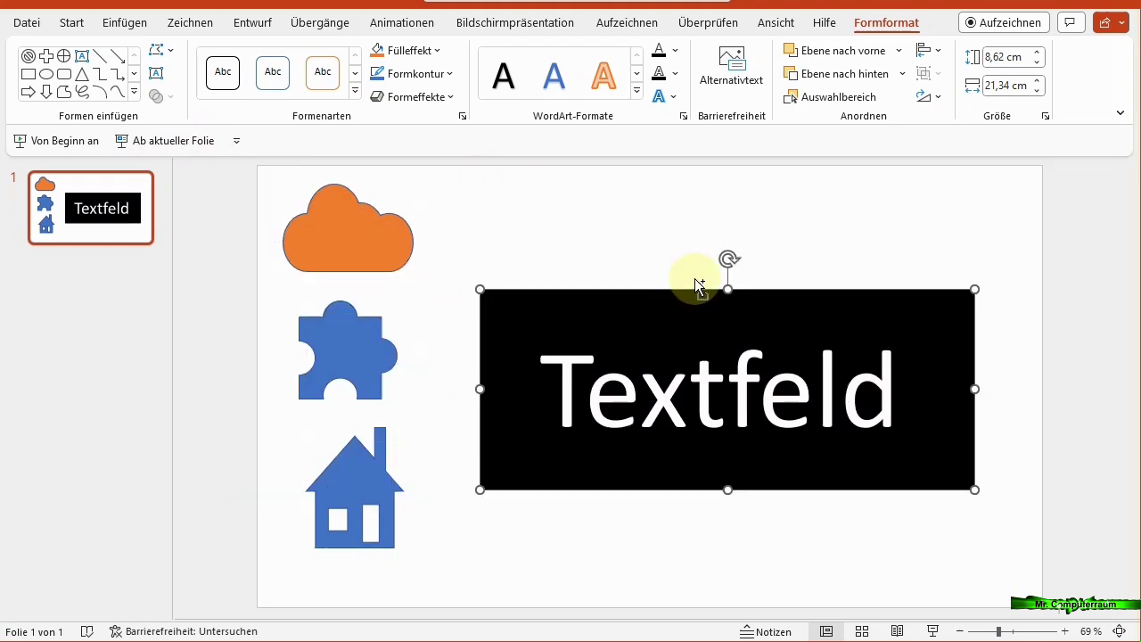
{"action": "key", "text": "ctrl+z"}
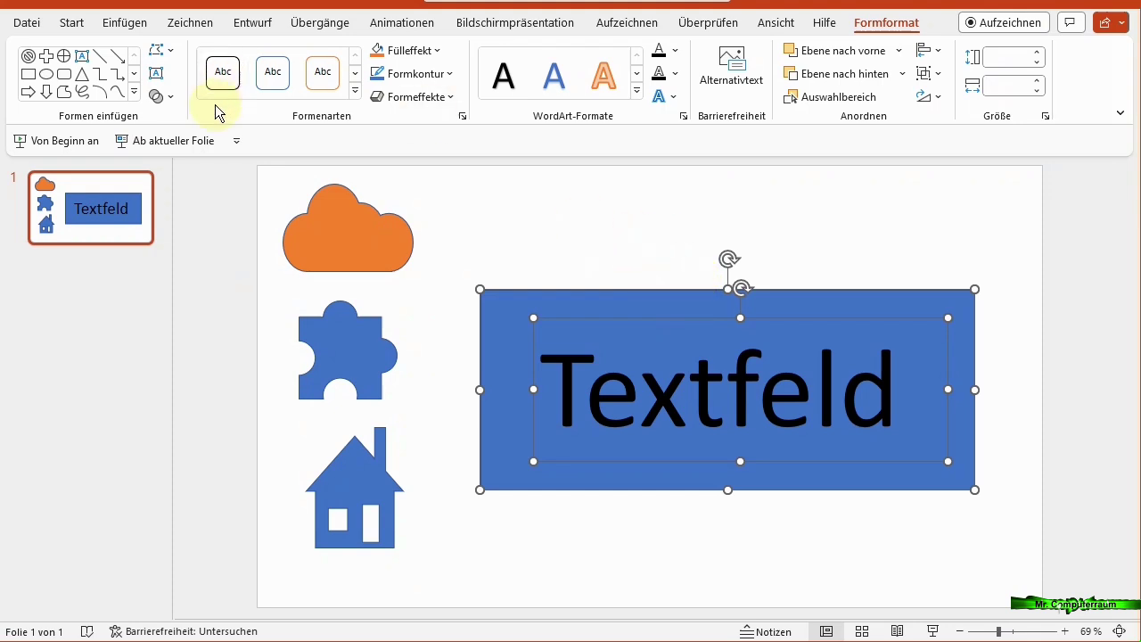
Apply Schnittmenge bilden to leave a black 3,37 × 15,15 cm 'Textfeld' letter shape.
{"action": "left_click", "coordinate": [163, 96]}
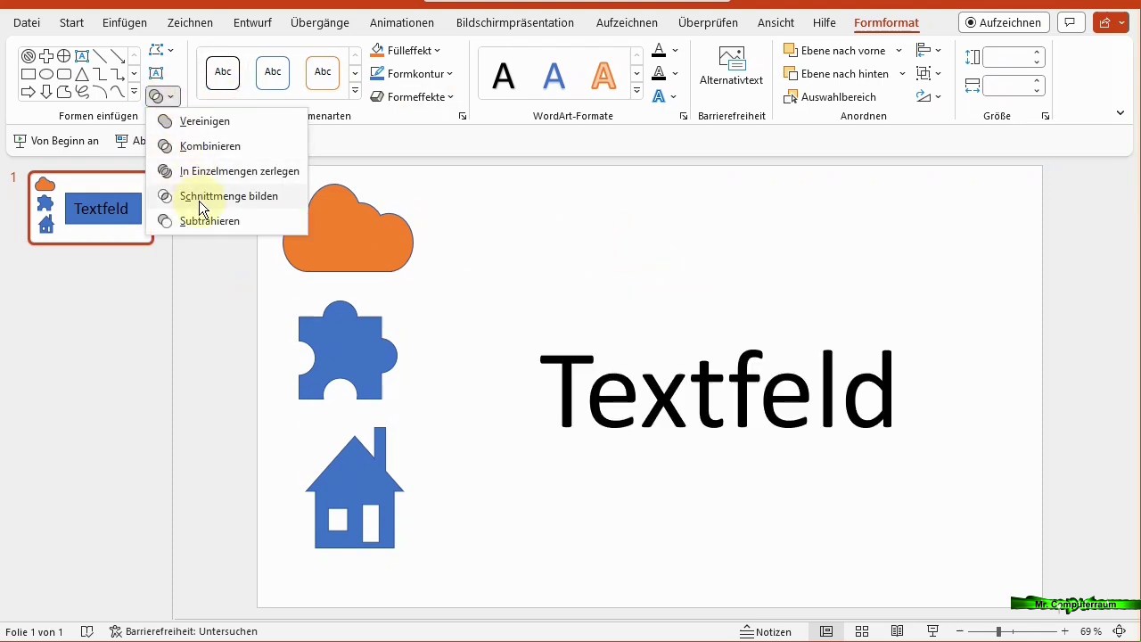
{"action": "left_click", "coordinate": [211, 196]}
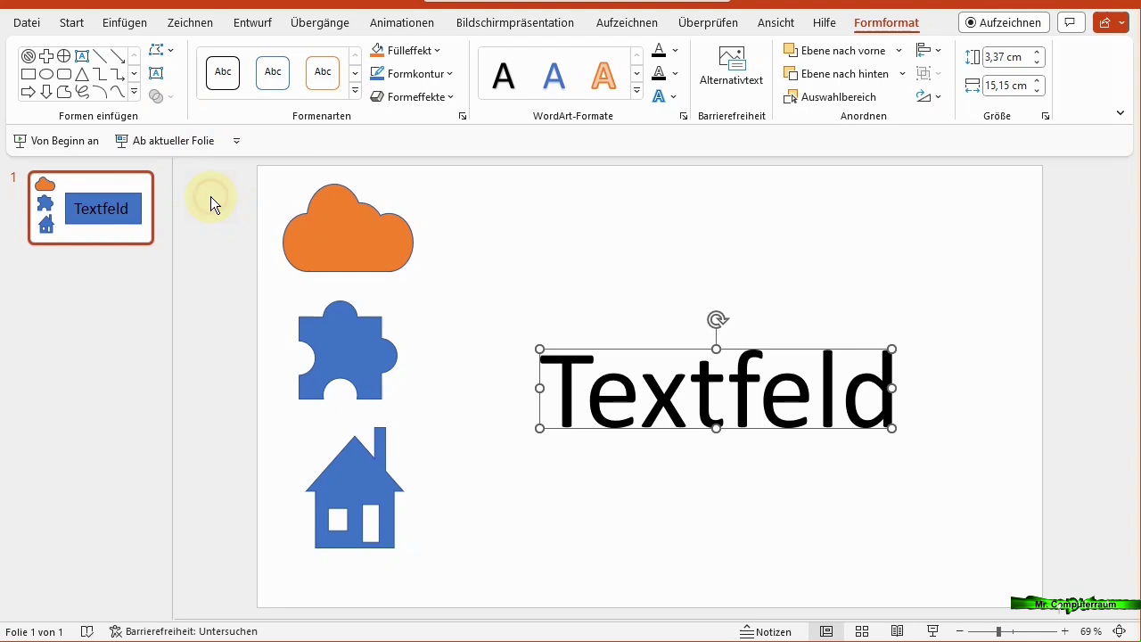
{"action": "left_click", "coordinate": [718, 280]}
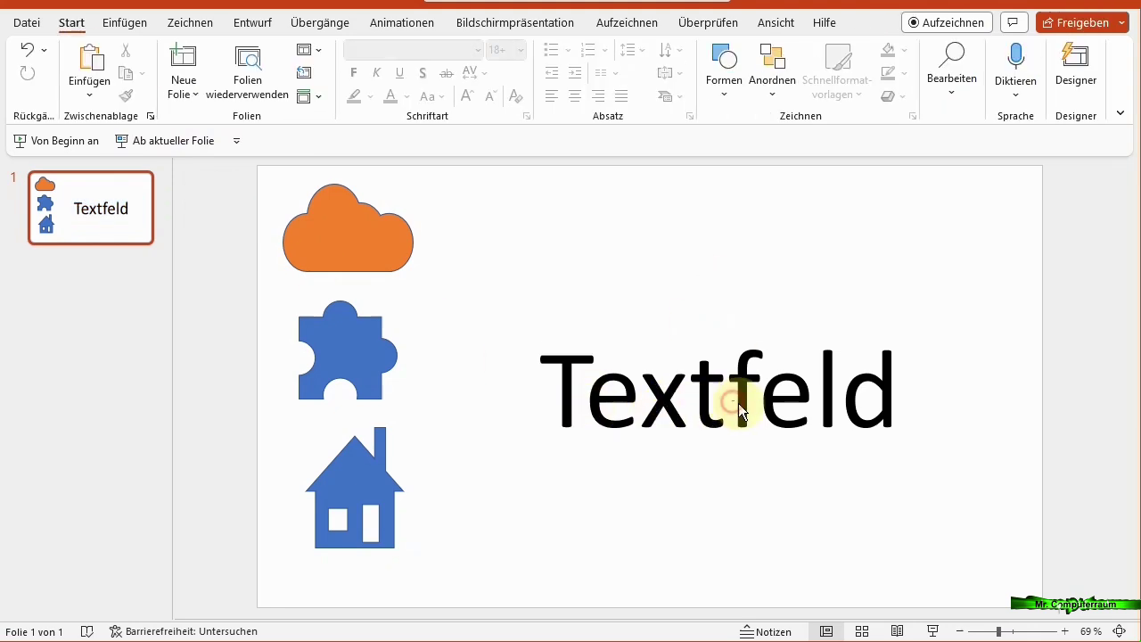
Move the Textfeld shape up, stretch it to 4,95 × 17,62 cm, and open Fülleffekt.
{"action": "left_click_drag", "start_coordinate": [741, 377], "coordinate": [721, 313]}
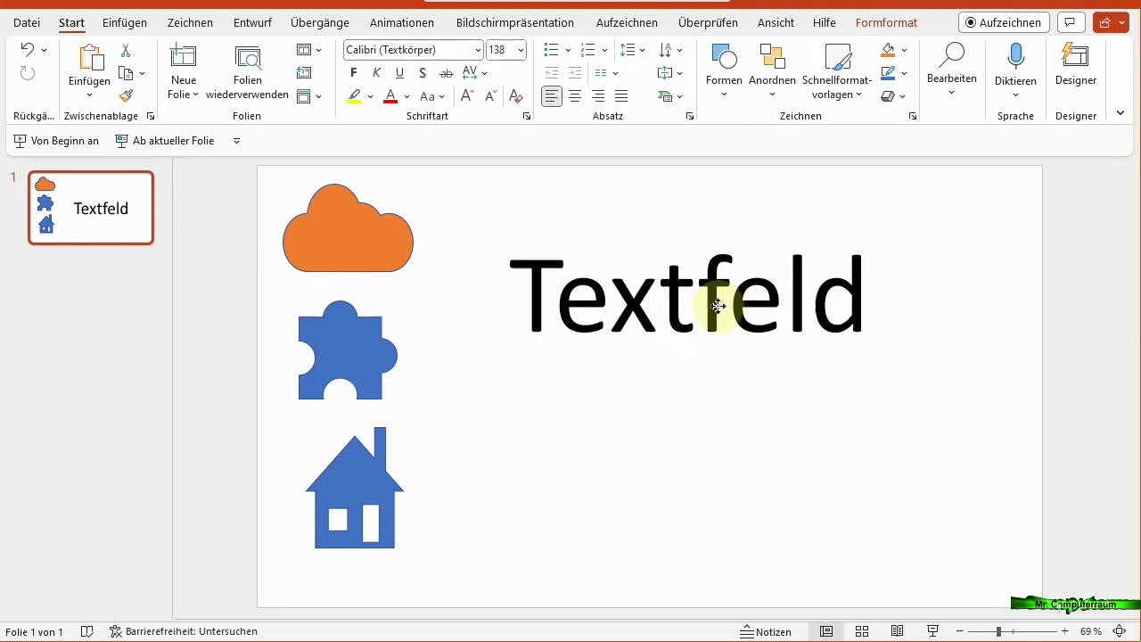
{"action": "left_click_drag", "start_coordinate": [870, 362], "coordinate": [927, 399]}
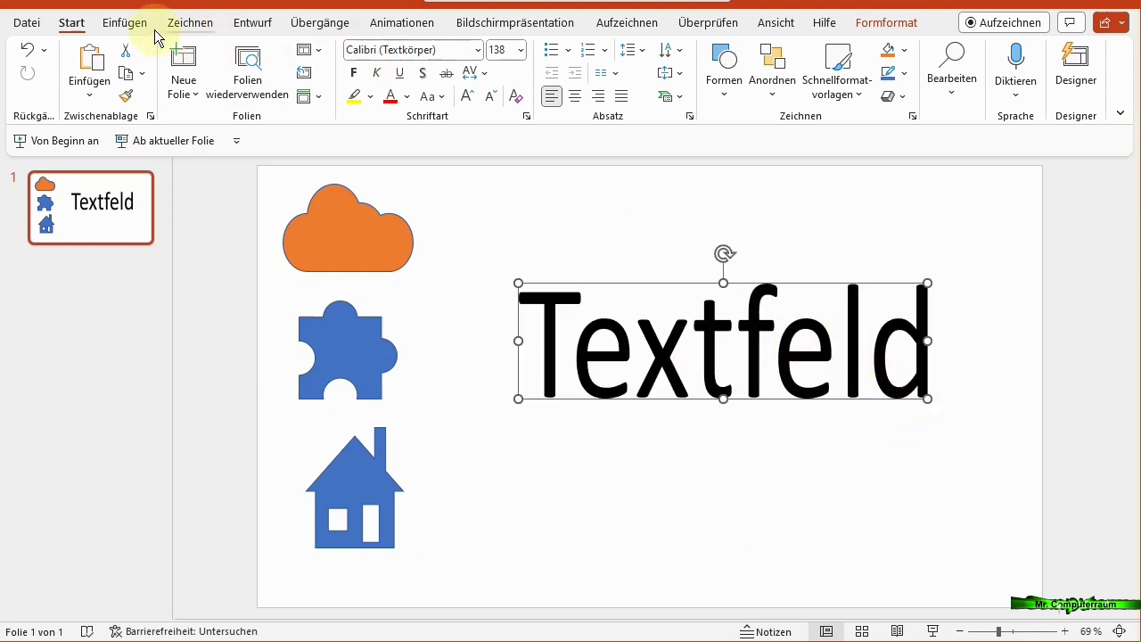
{"action": "left_click", "coordinate": [885, 25]}
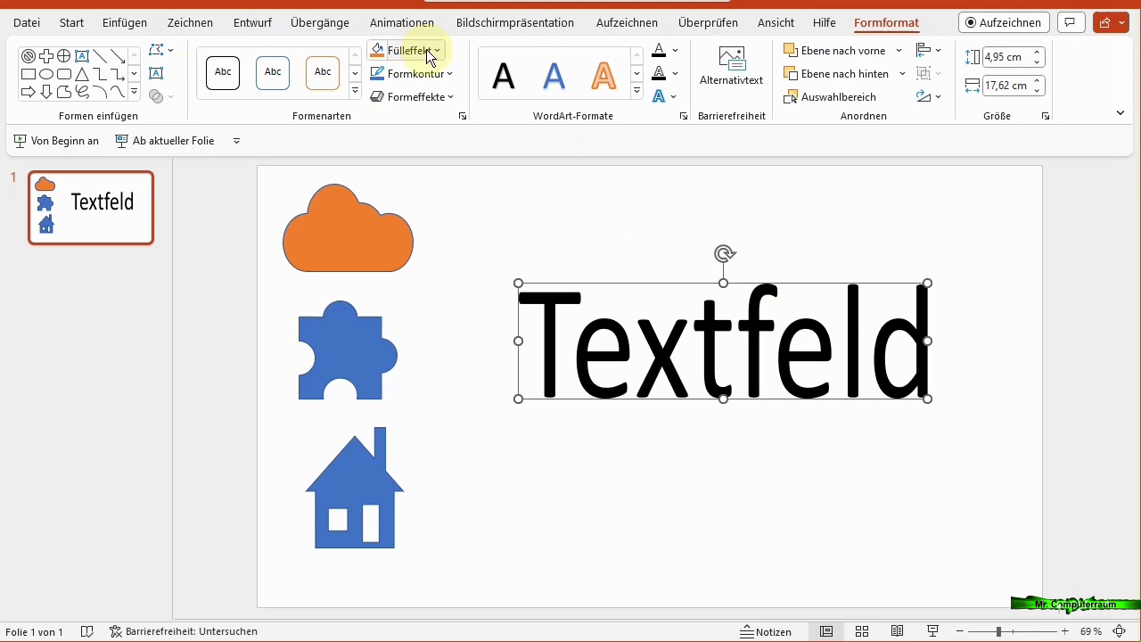
{"action": "left_click", "coordinate": [429, 50]}
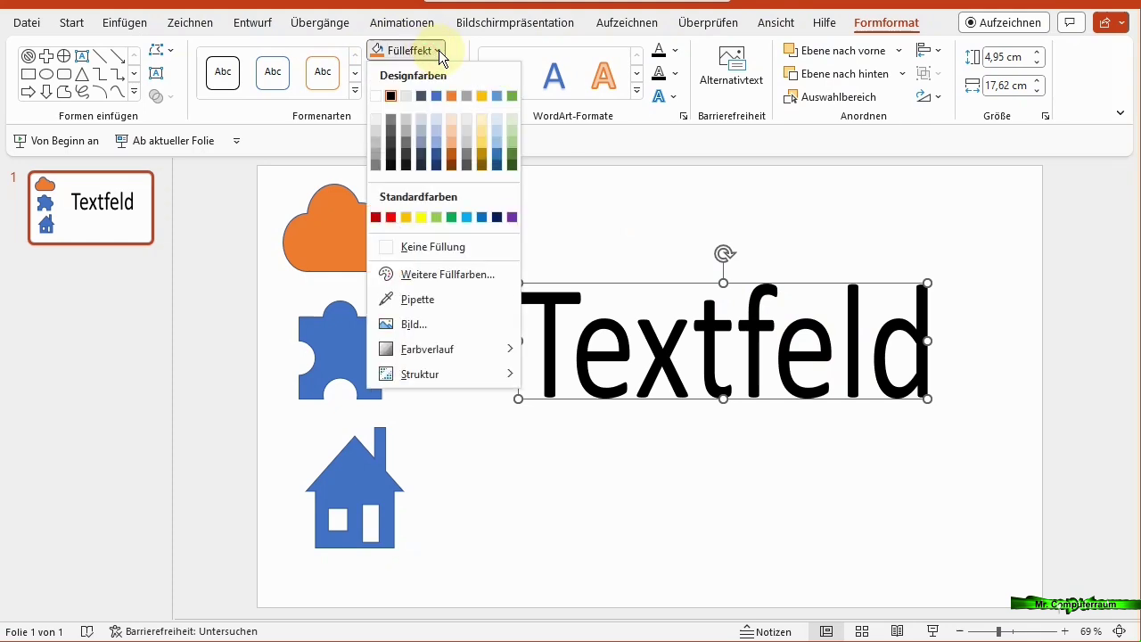
Fill the Textfeld letters with the picture hhh.png from file, then shift the shape slightly left.
{"action": "left_click", "coordinate": [420, 324]}
{"action": "left_click", "coordinate": [430, 260]}
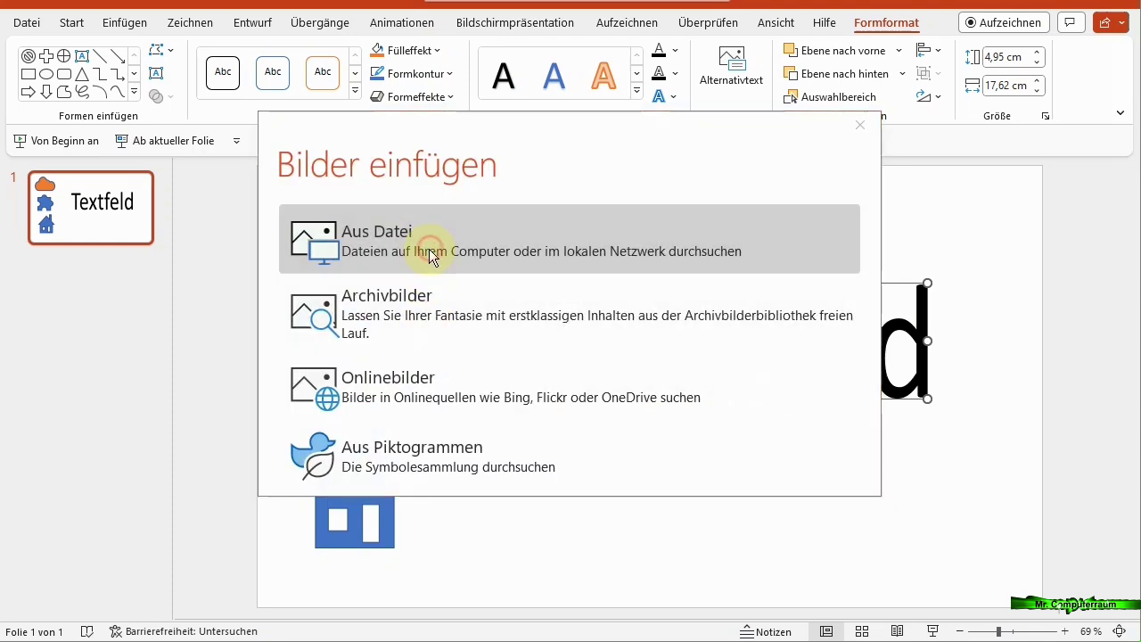
{"action": "left_click", "coordinate": [313, 125]}
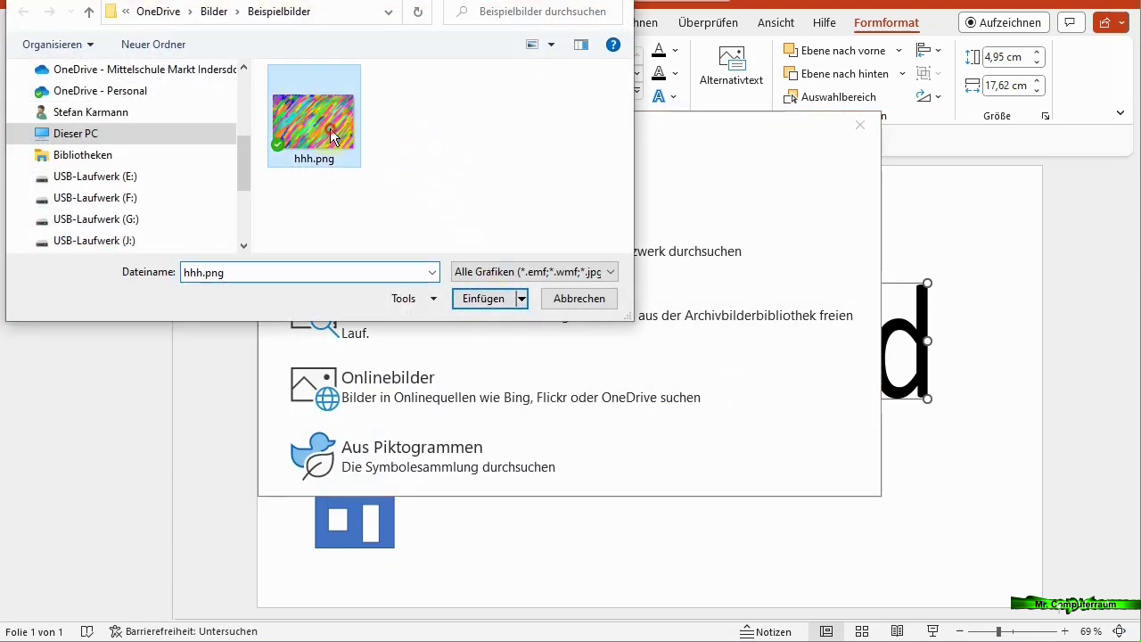
{"action": "left_click", "coordinate": [493, 301]}
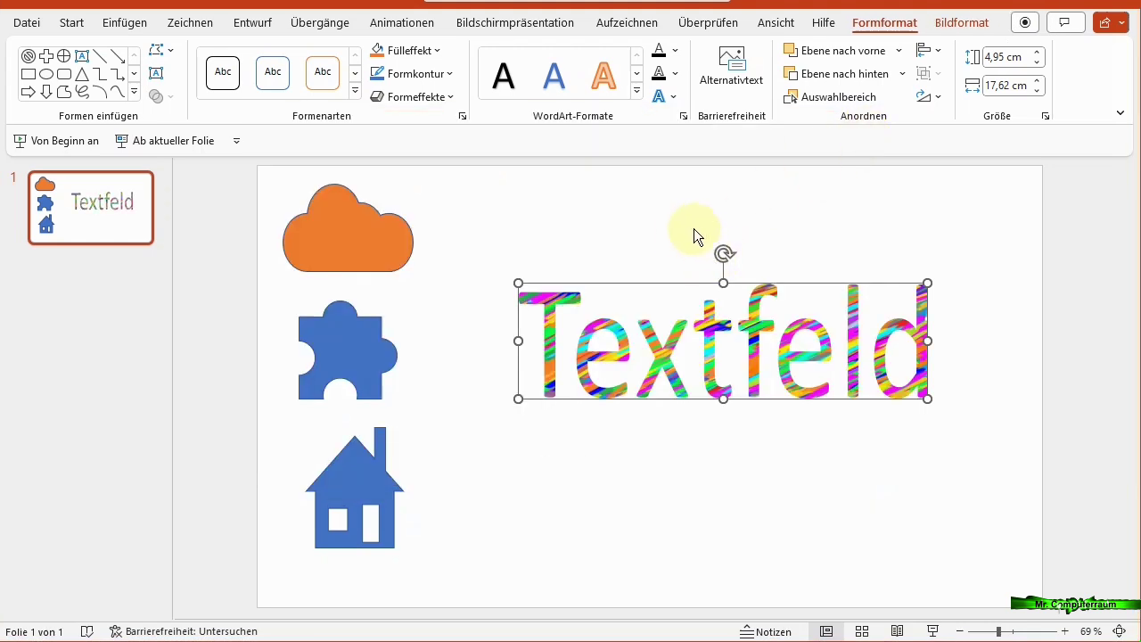
{"action": "left_click", "coordinate": [681, 229]}
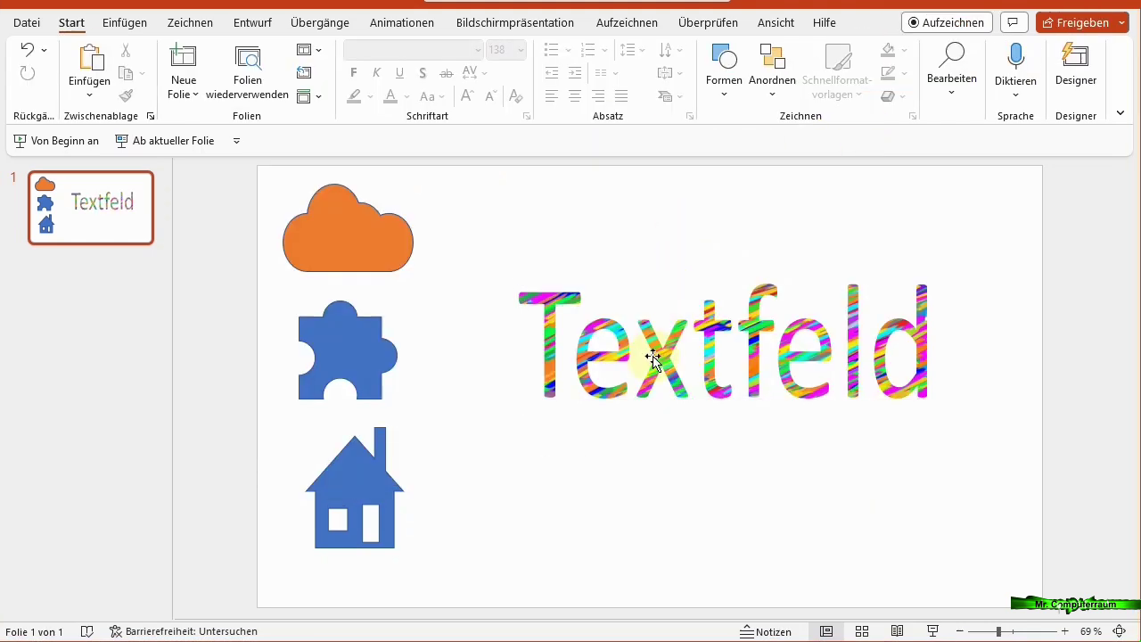
{"action": "left_click_drag", "start_coordinate": [667, 361], "coordinate": [647, 362]}
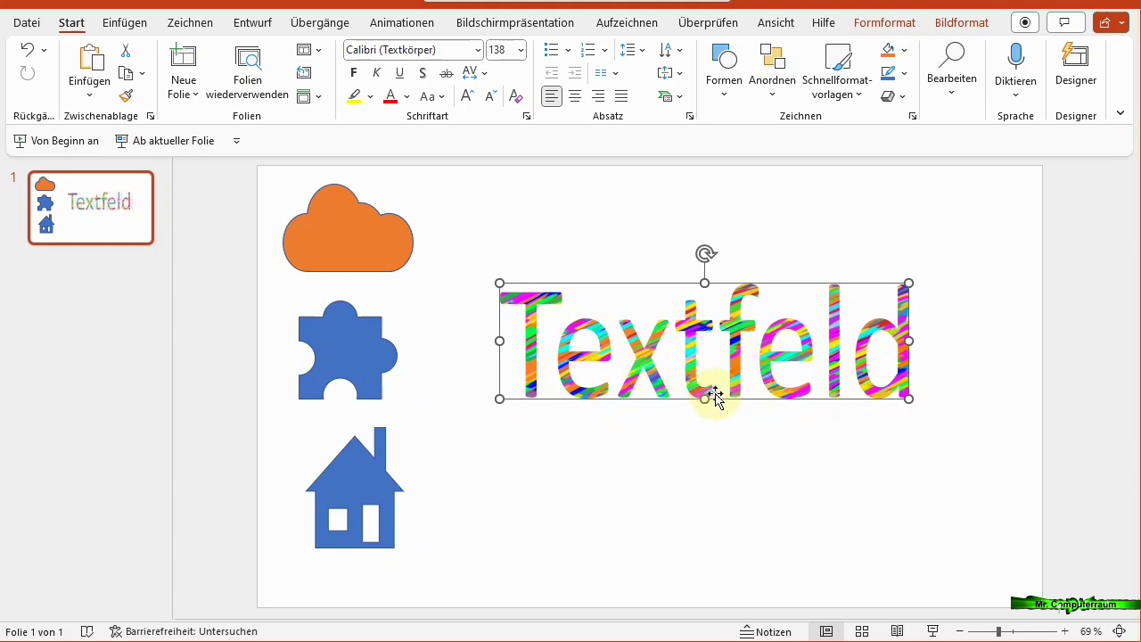